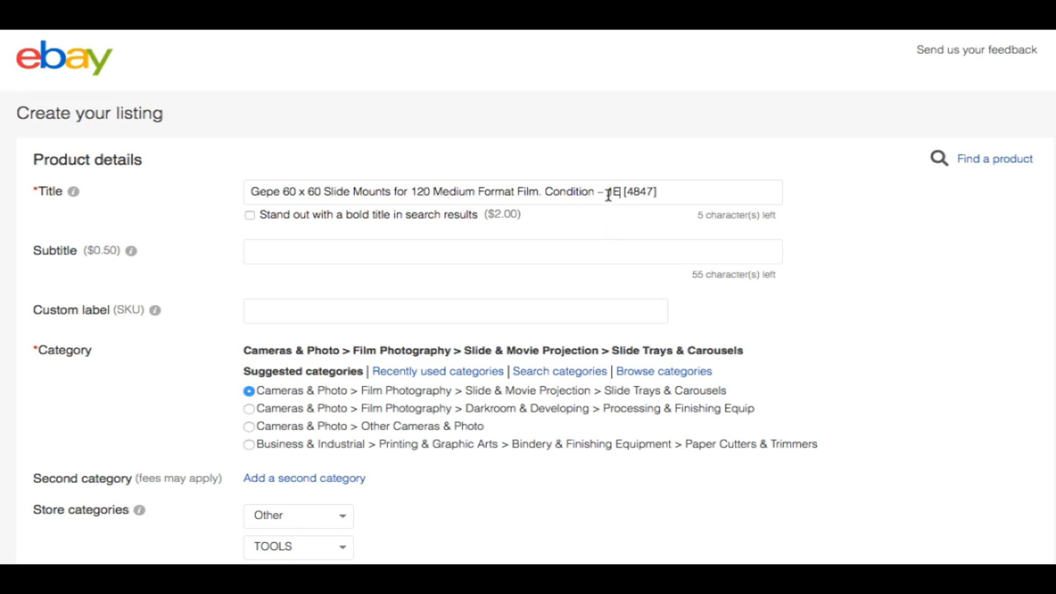
# - Replace the condition code and stock number at the end of the listing title with "art, 7031"
pyautogui.moveTo(607, 191); pyautogui.dragTo(709, 227)
pyautogui.write('art, 7031')
pyautogui.tripleClick(607, 194)
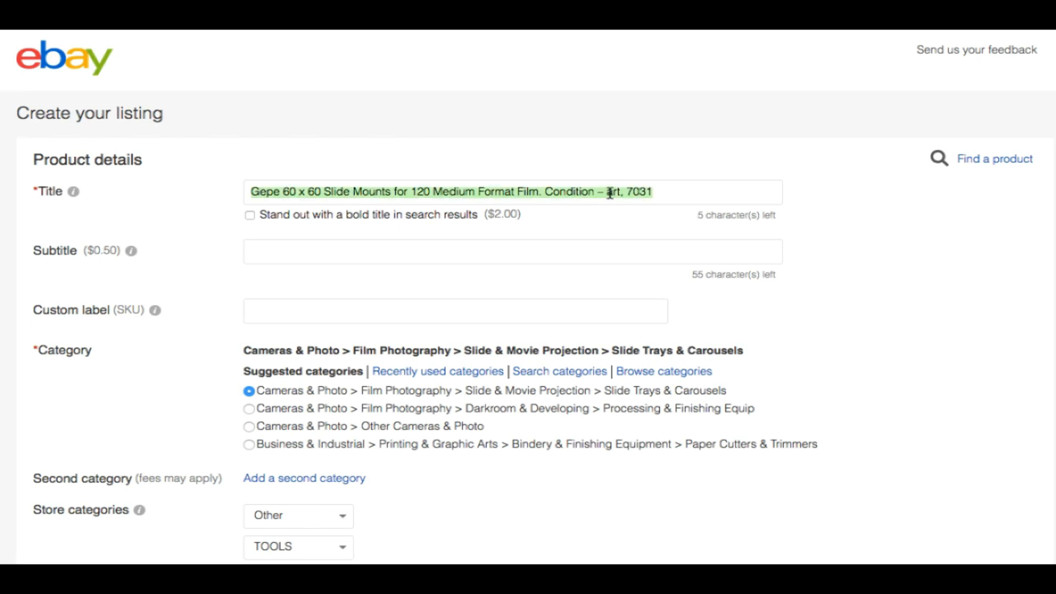
# - Change "120" in the title to "20" and insert "Pieces" right after it
pyautogui.click(504, 191)
pyautogui.click(420, 191)
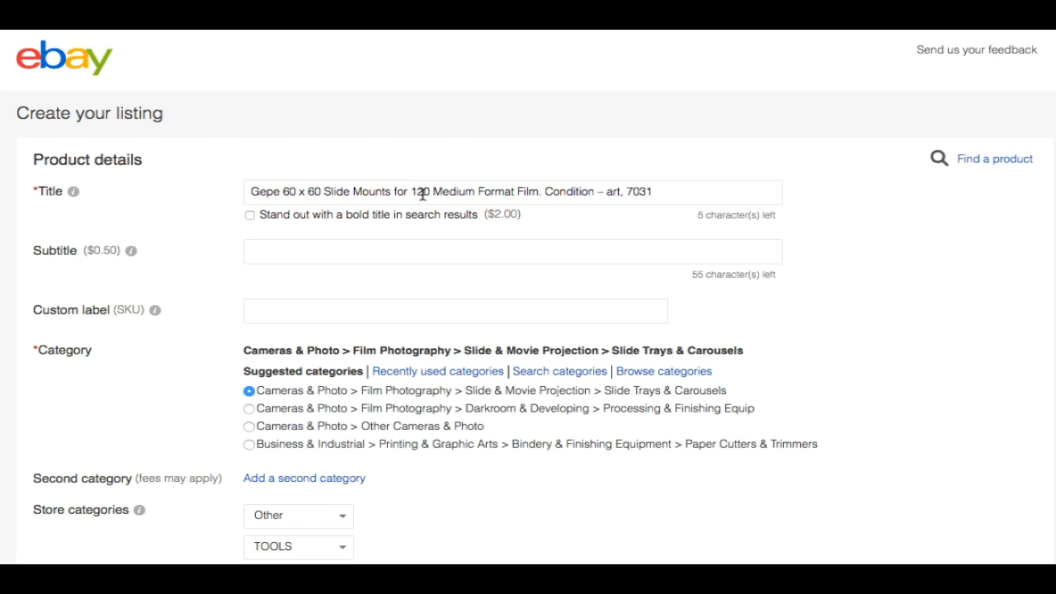
pyautogui.press('BackSpace')
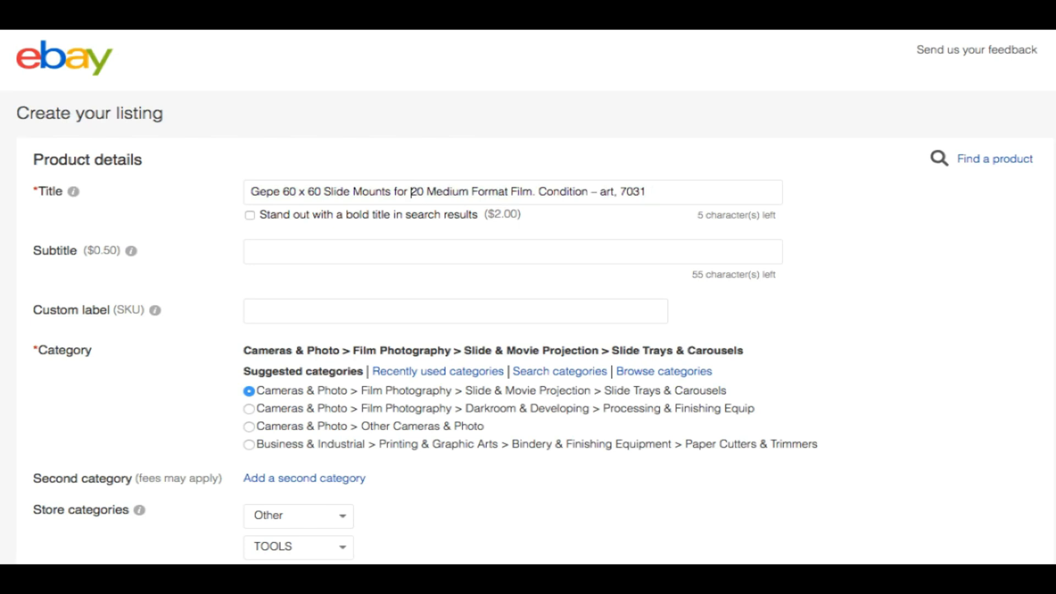
pyautogui.click(427, 191)
pyautogui.write('Piece')
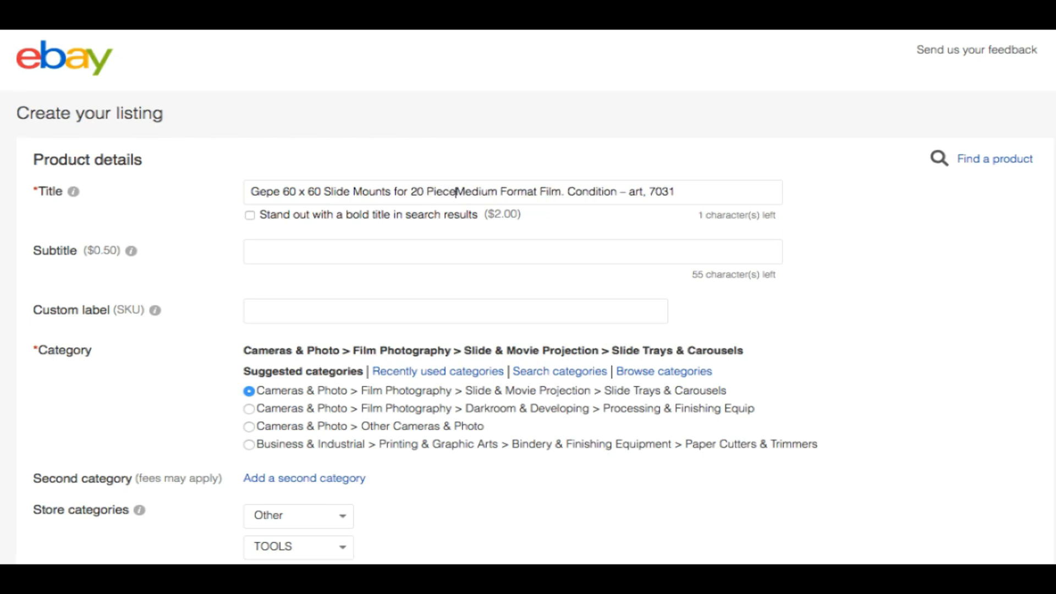
pyautogui.write('s')
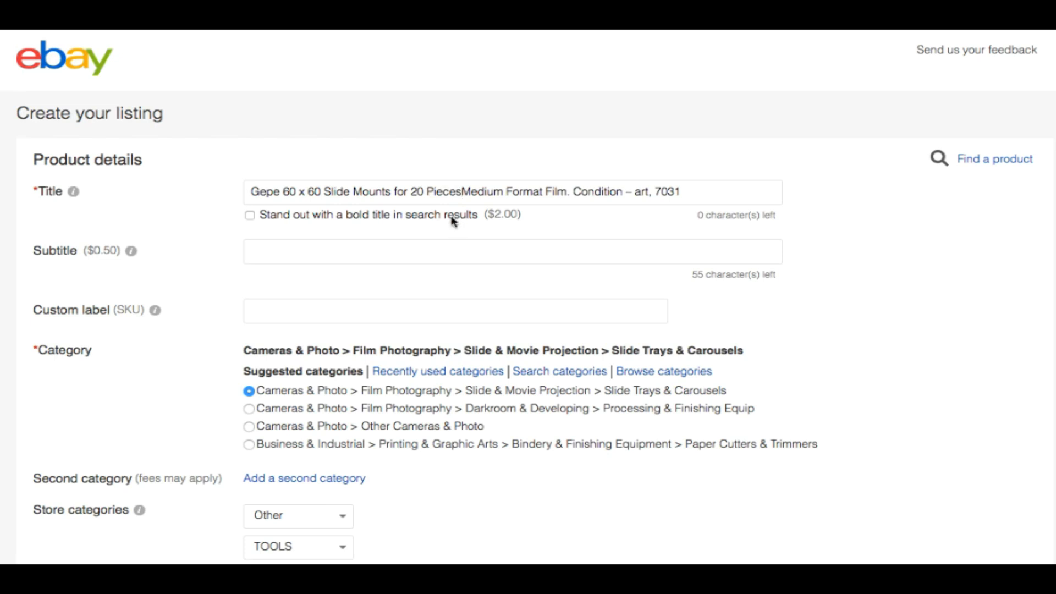
# - Remove the period after "Film" in the title and insert a space between "Pieces" and "Medium"
pyautogui.click(575, 192)
pyautogui.press('BackSpace')
pyautogui.press('BackSpace')
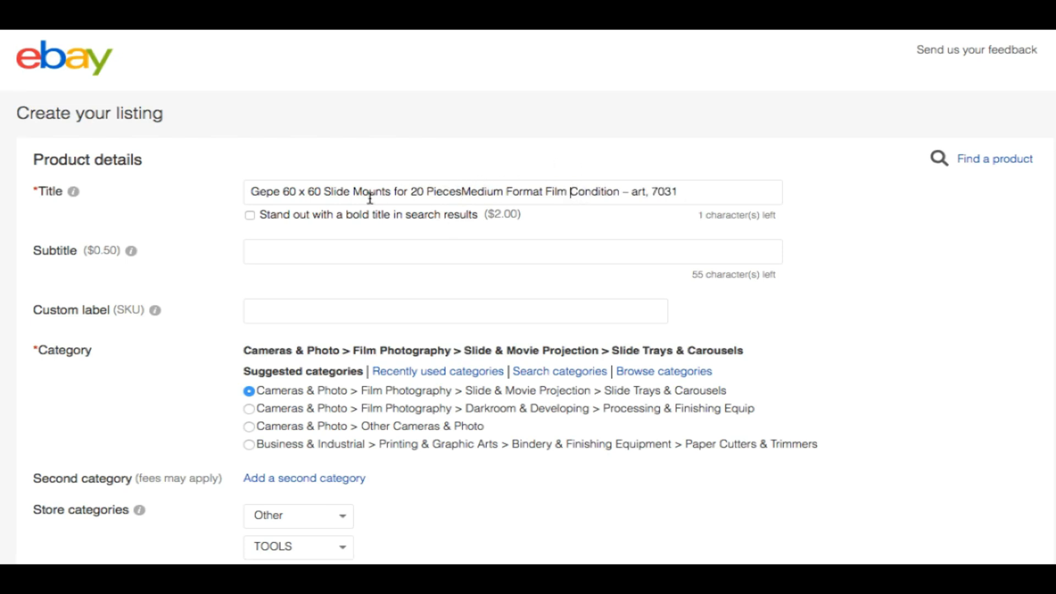
pyautogui.click(464, 191)
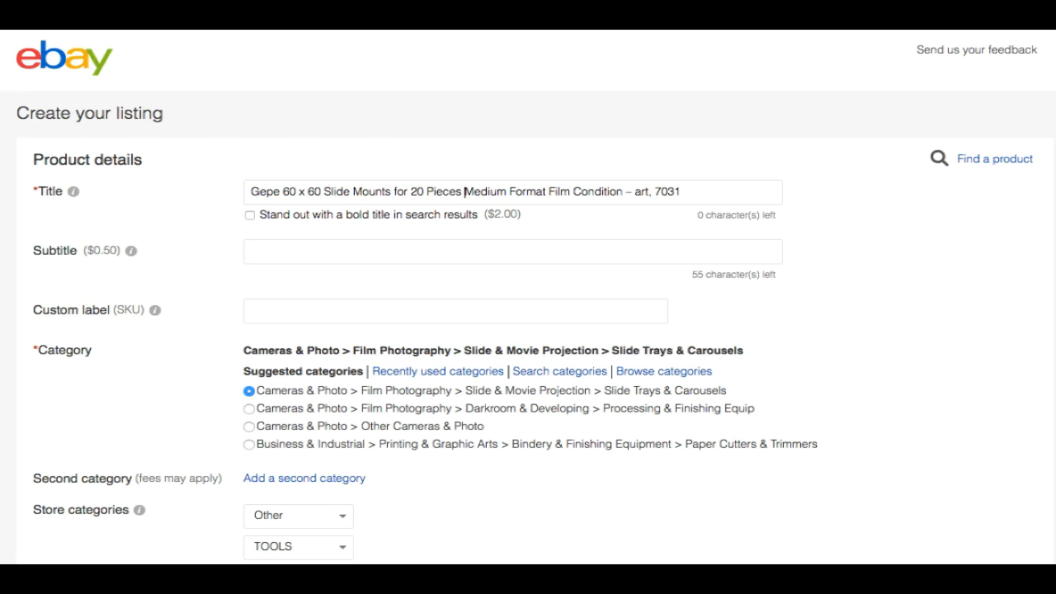
# - Edit the title ending after "Film" to read "Excellent art. 7031", and copy the complete title
pyautogui.tripleClick(603, 189)
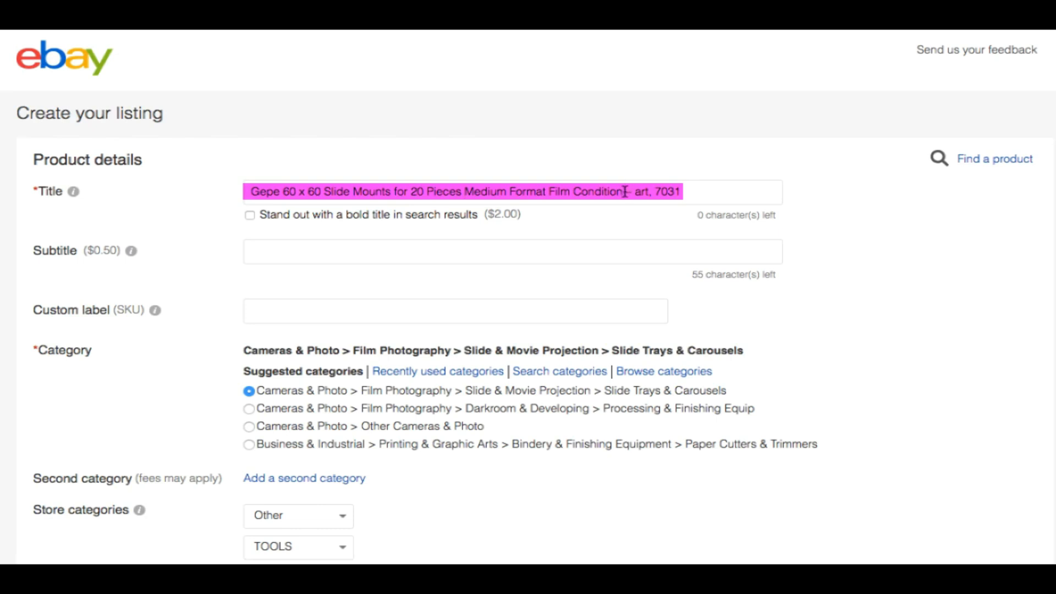
pyautogui.write('Excellent')
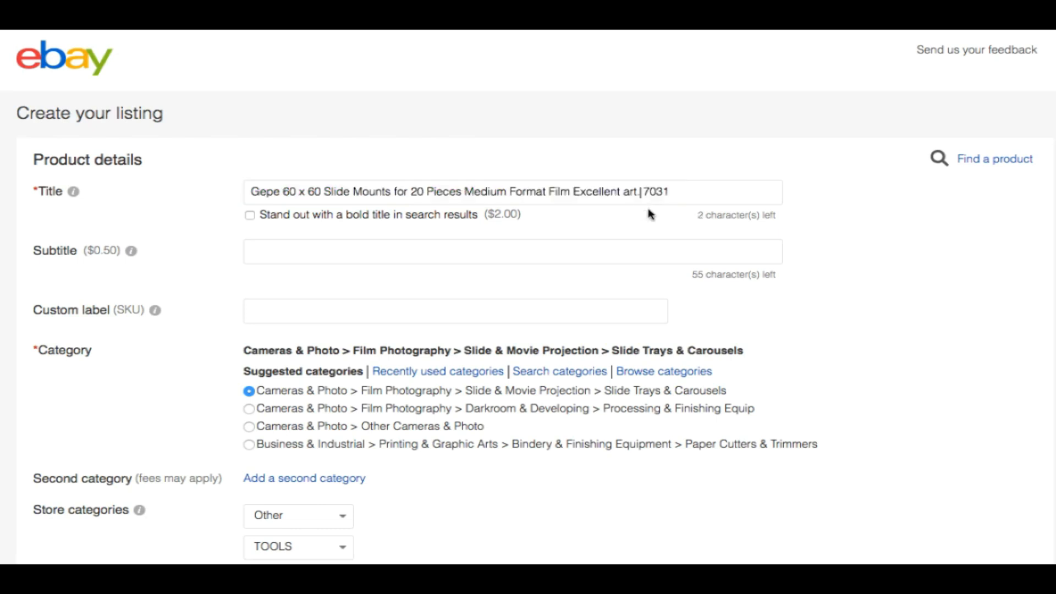
pyautogui.rightClick(680, 191)
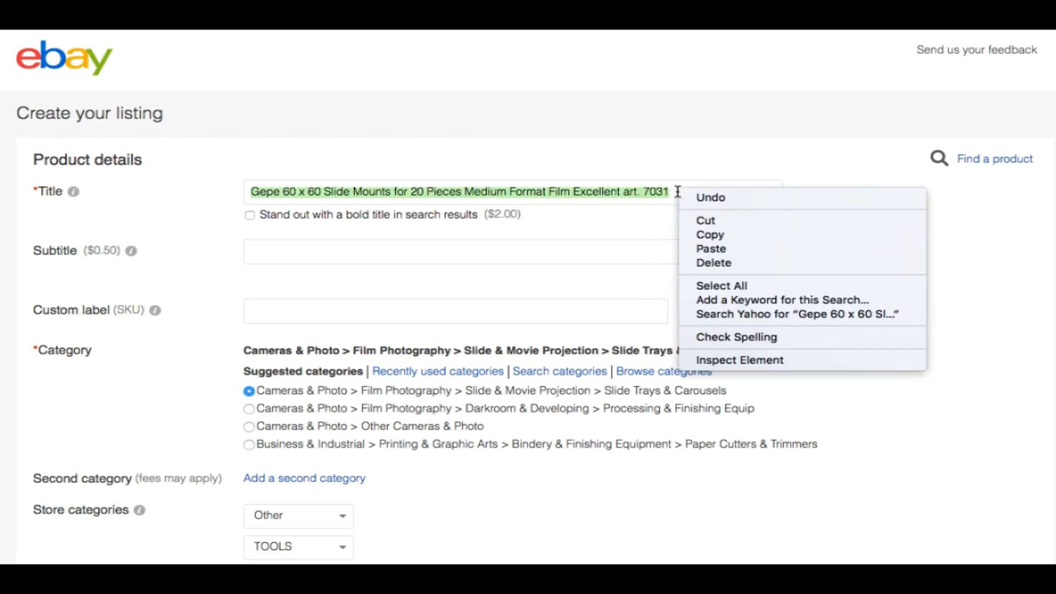
pyautogui.click(725, 235)
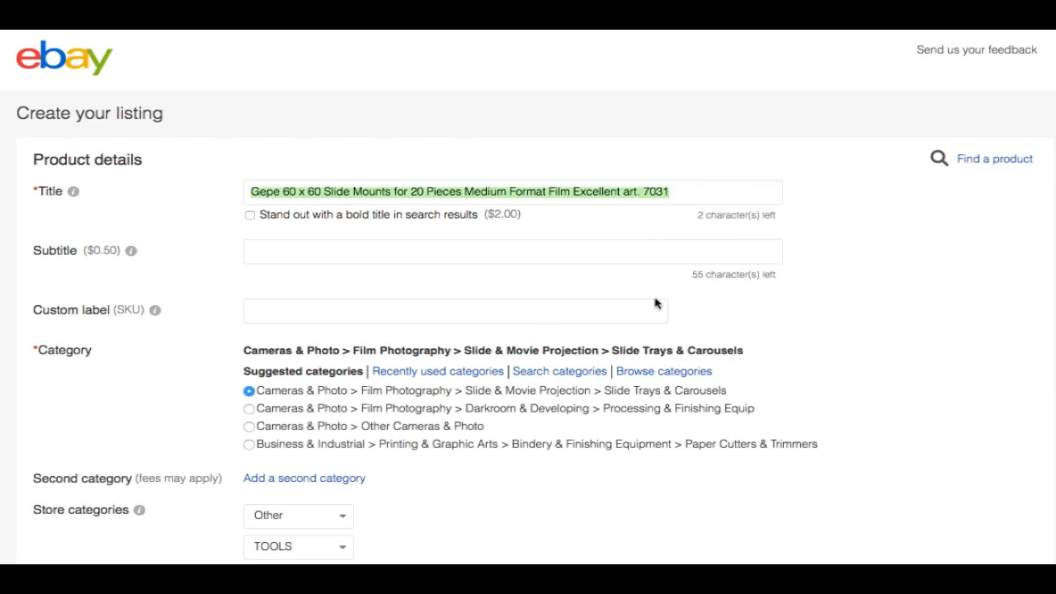
# - Set the primary store category to TOOLS and the secondary store category to Other
pyautogui.scroll(-5, 877, 144)
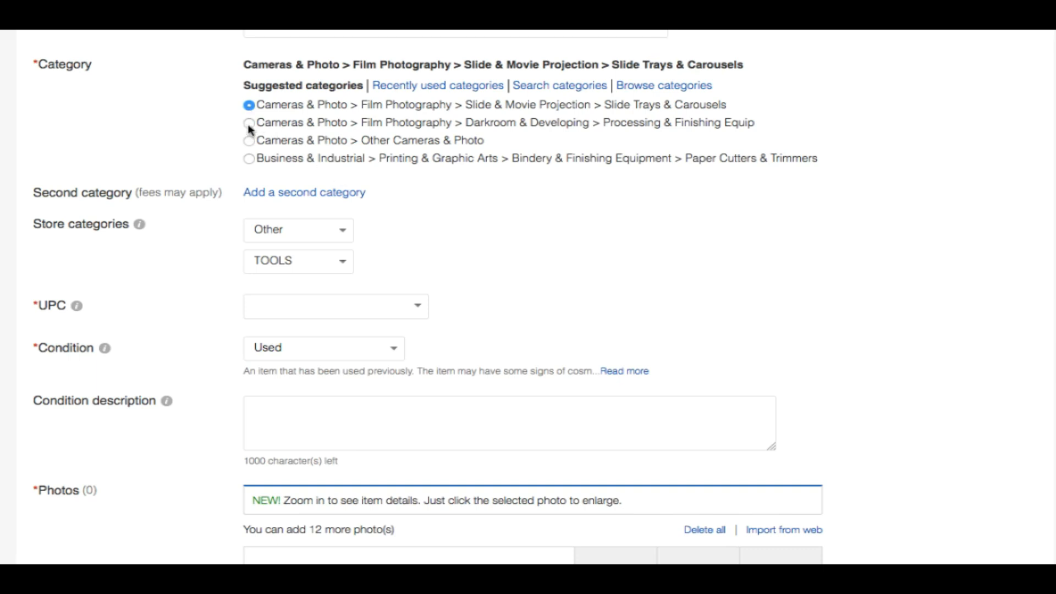
pyautogui.click(306, 230)
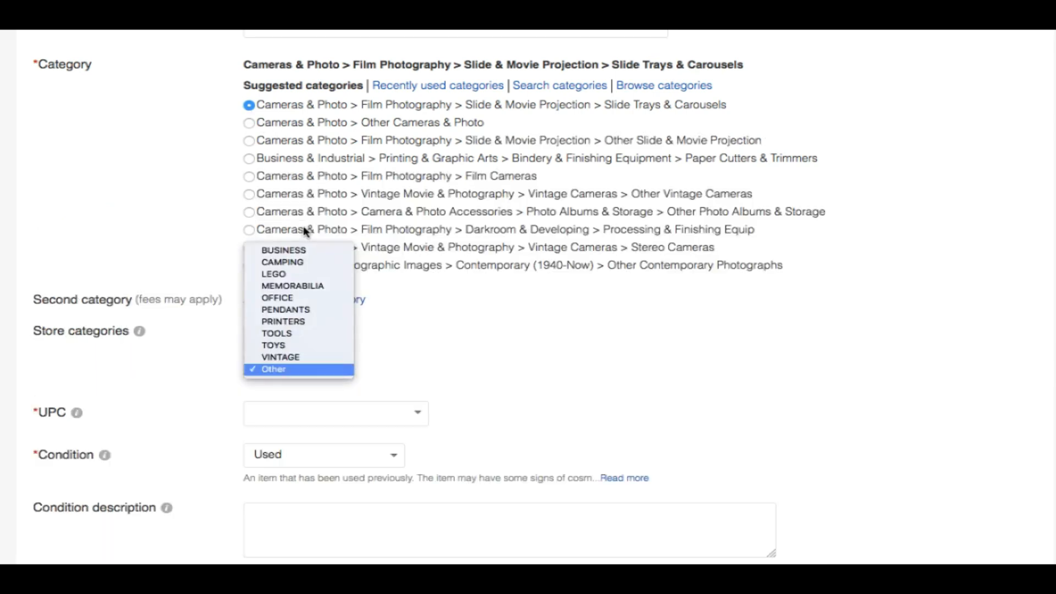
pyautogui.click(471, 362)
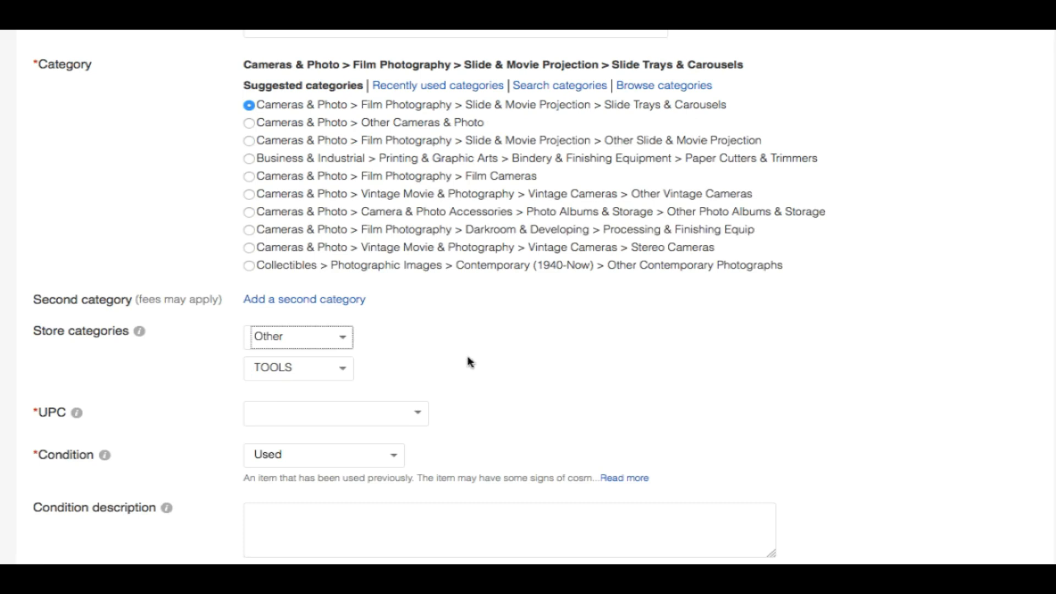
pyautogui.click(318, 337)
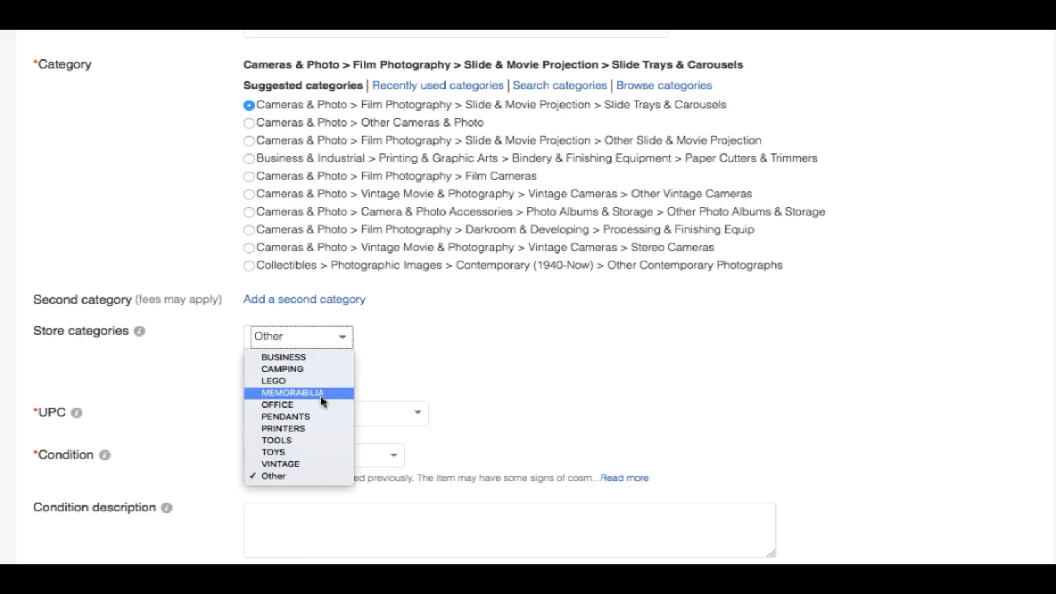
pyautogui.click(312, 440)
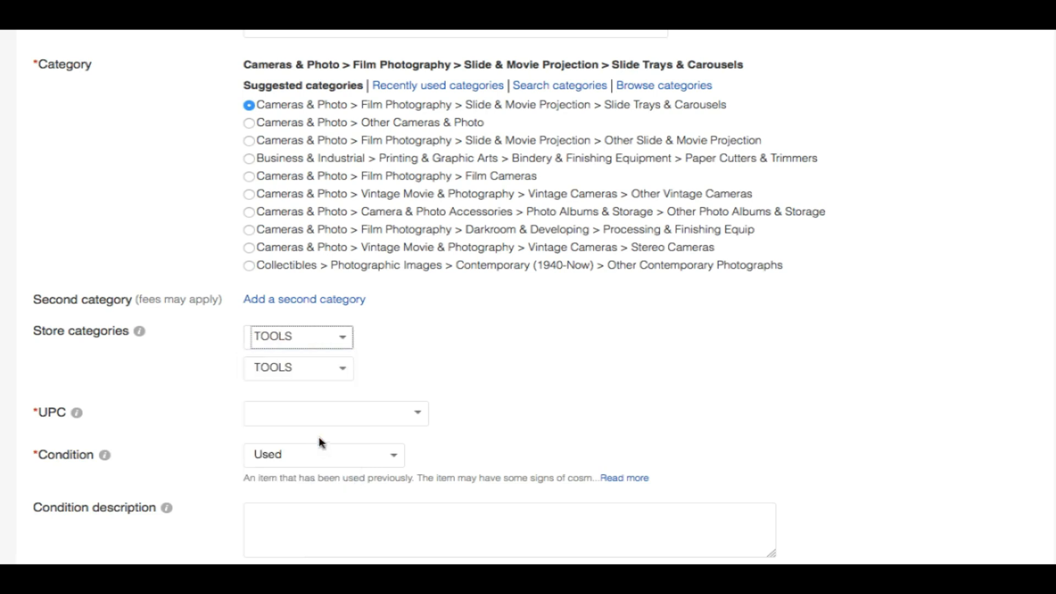
pyautogui.click(309, 366)
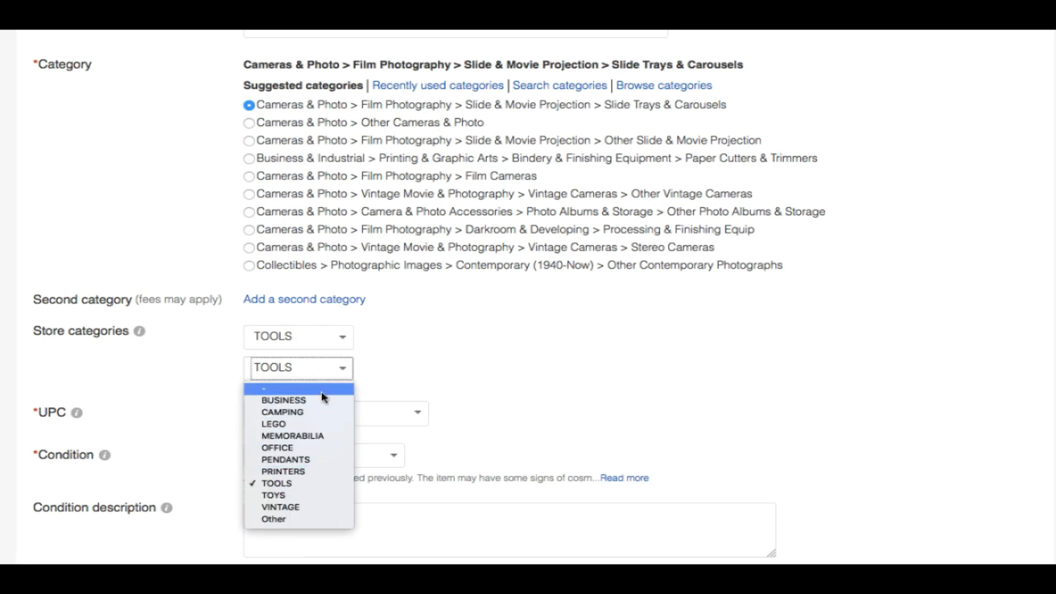
pyautogui.click(289, 523)
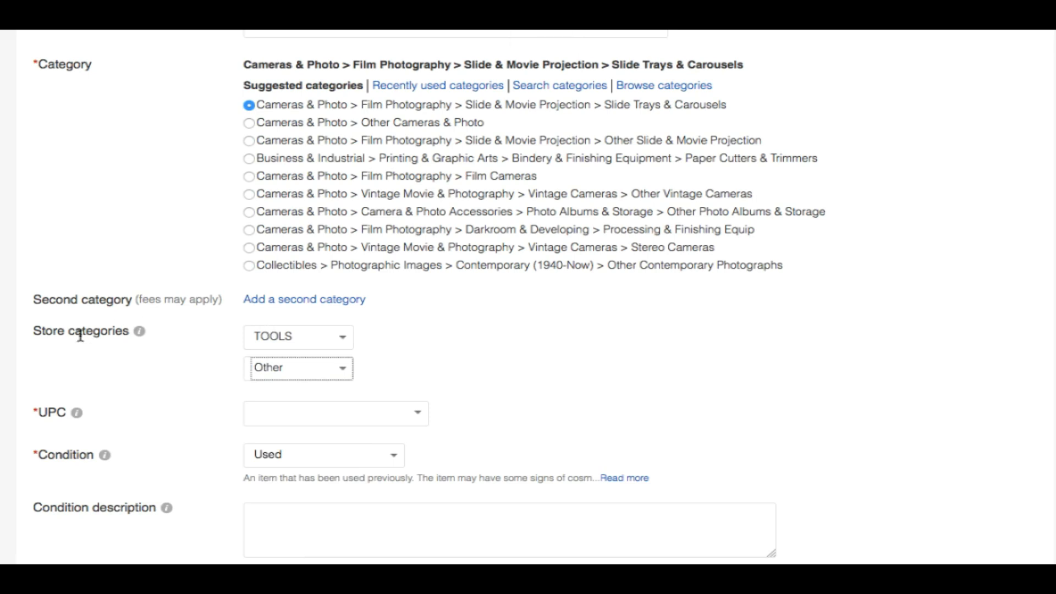
pyautogui.moveTo(34, 331); pyautogui.dragTo(158, 346)
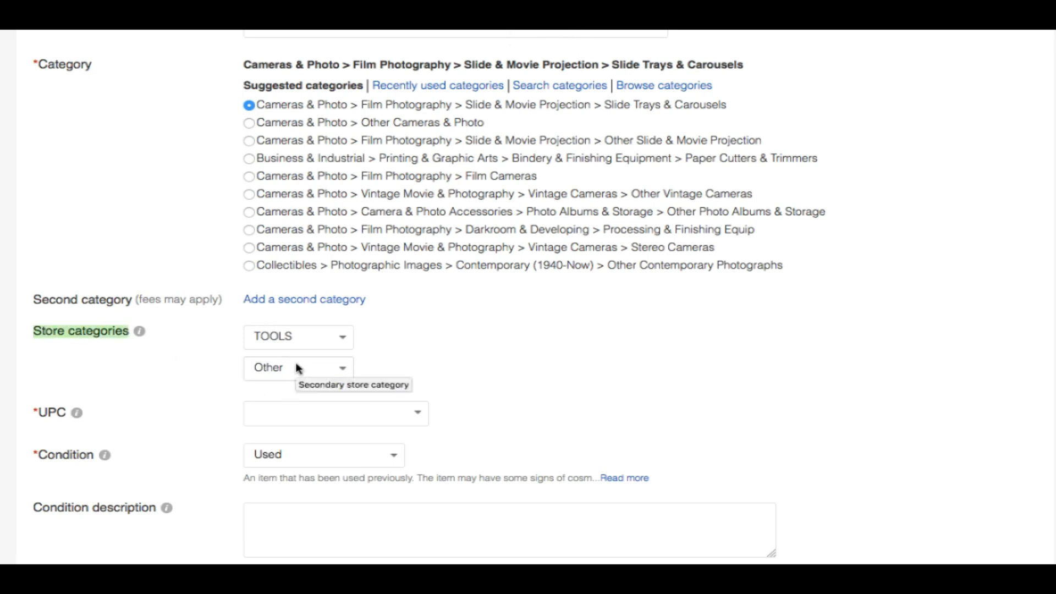
pyautogui.click(302, 336)
pyautogui.click(302, 337)
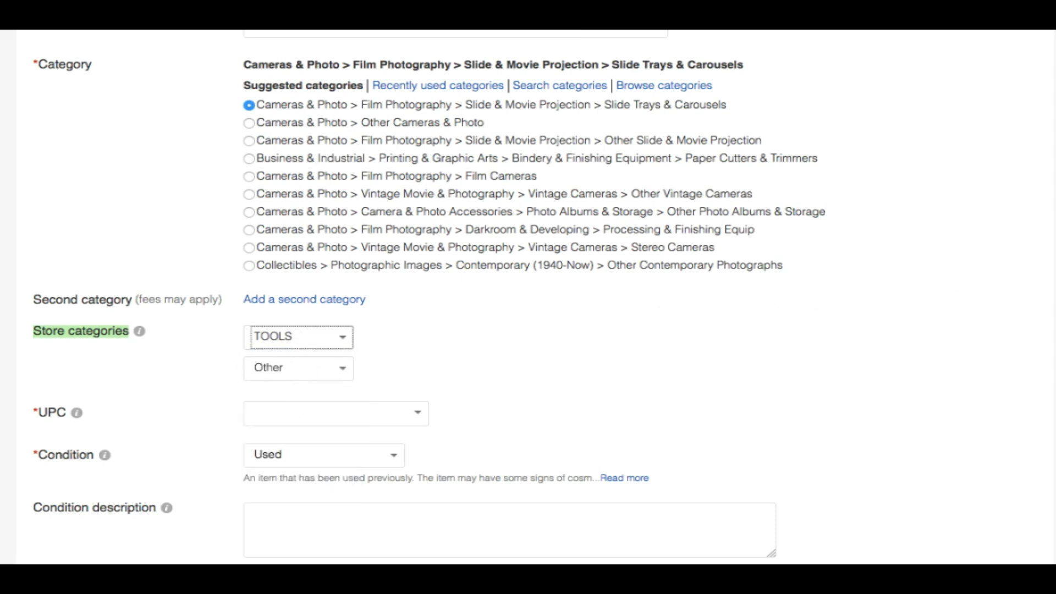
# - Describe the condition as "Box is in used shape item was never used inside of the box like new" and keep the condition as Used
pyautogui.scroll(-7, 726, 124)
pyautogui.scroll(1, 727, 124)
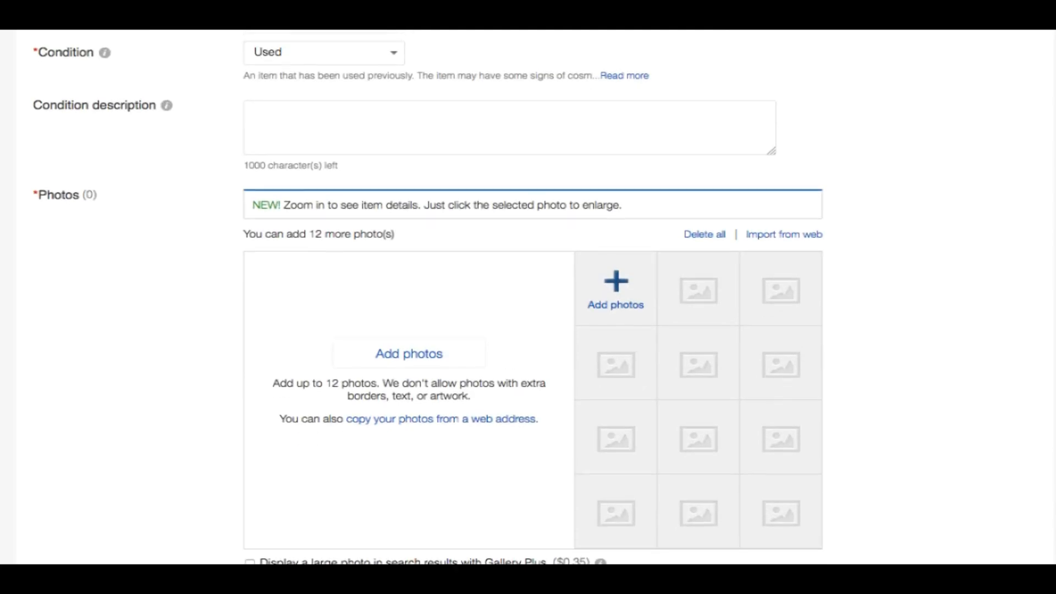
pyautogui.click(395, 83)
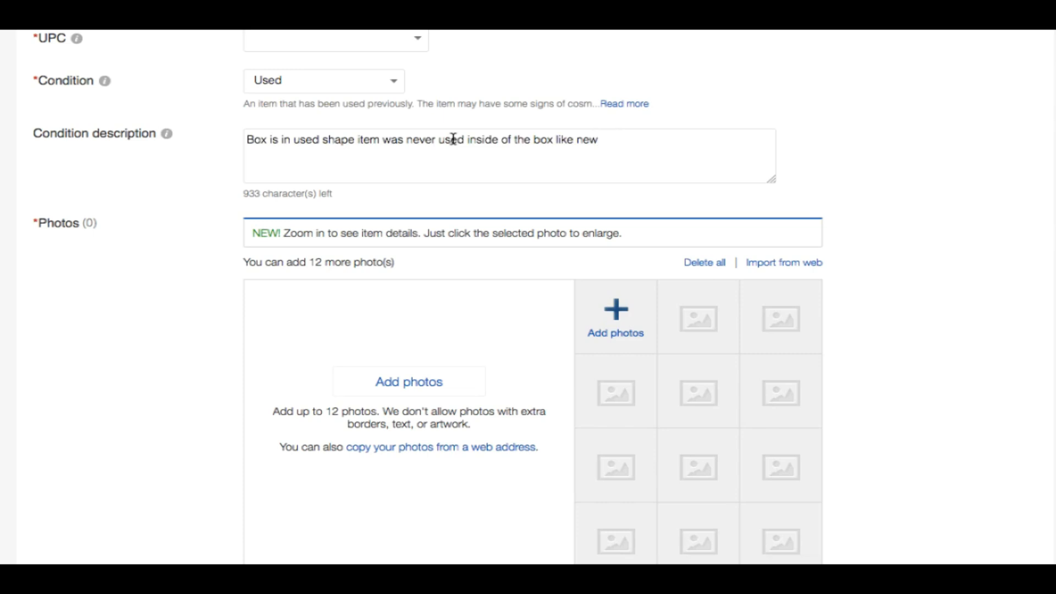
pyautogui.click(348, 82)
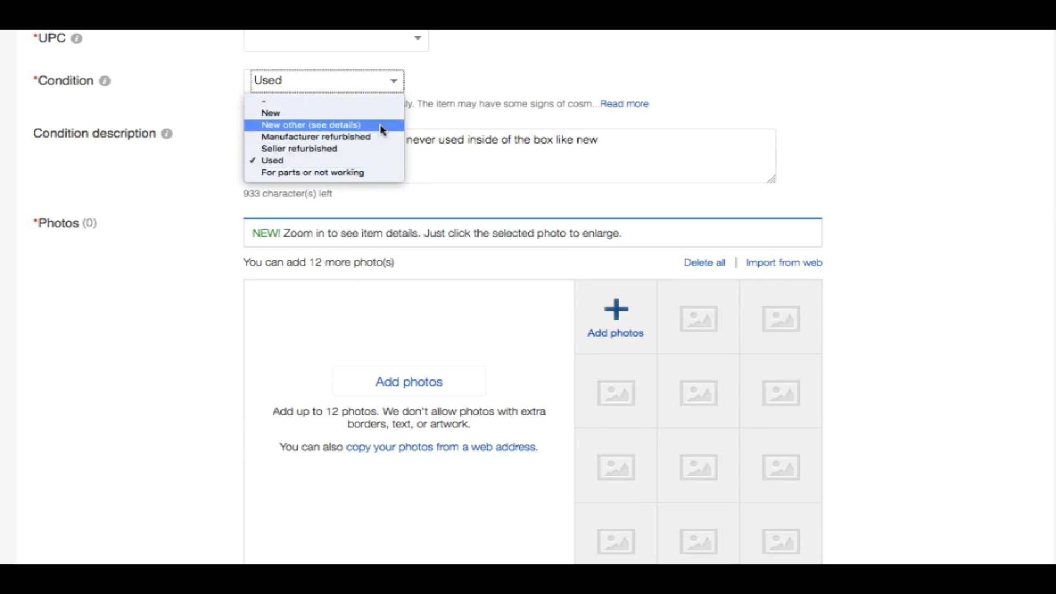
pyautogui.click(361, 162)
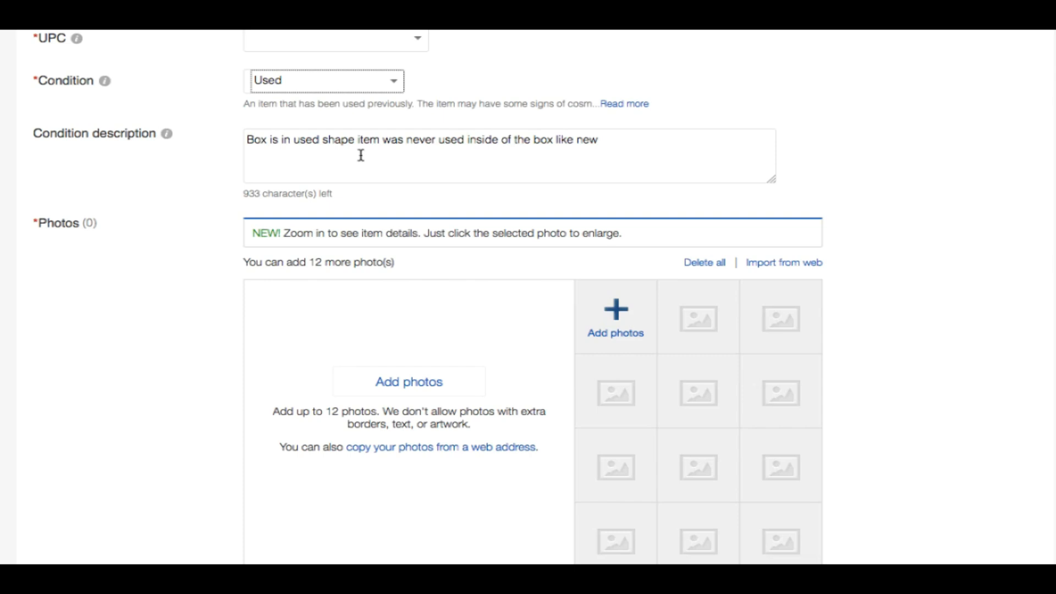
# - Upload the five photos IMG_2348, IMG_2351, IMG_2352, IMG_2353 and IMG_2355 from the Desktop to the listing
pyautogui.click(615, 301)
pyautogui.moveTo(457, 76); pyautogui.dragTo(768, 208)
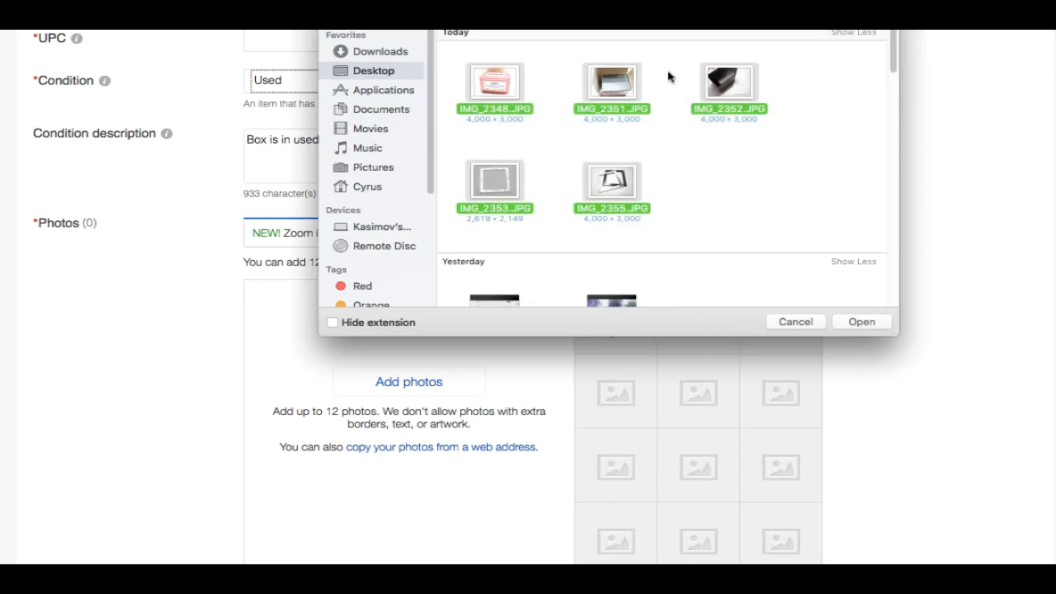
pyautogui.click(866, 322)
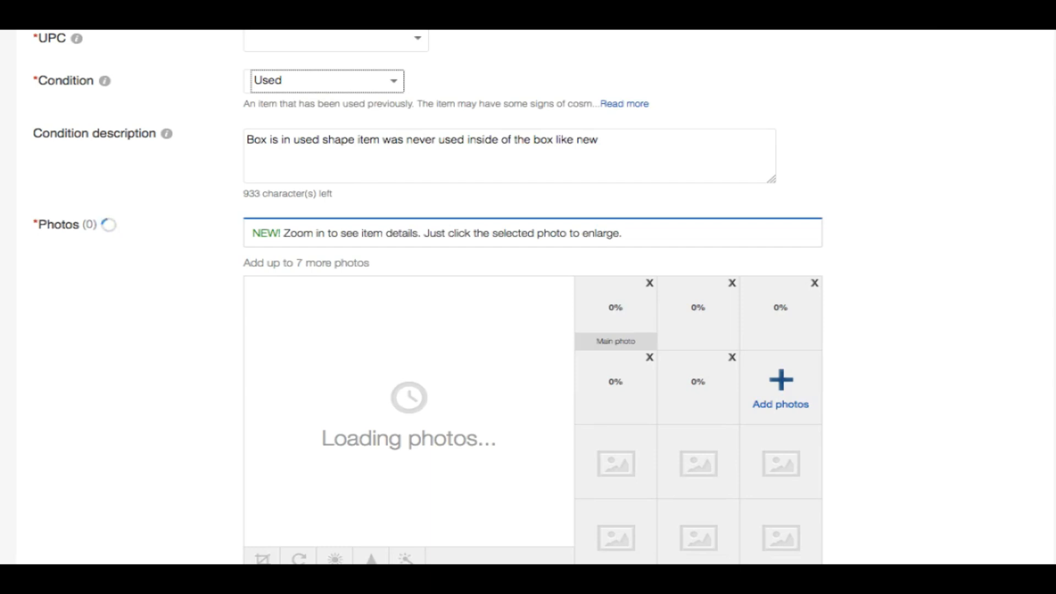
# - Move the photo of the two overlapping slide mounts to second place, right after the main box photo
pyautogui.scroll(-5, 528, 297)
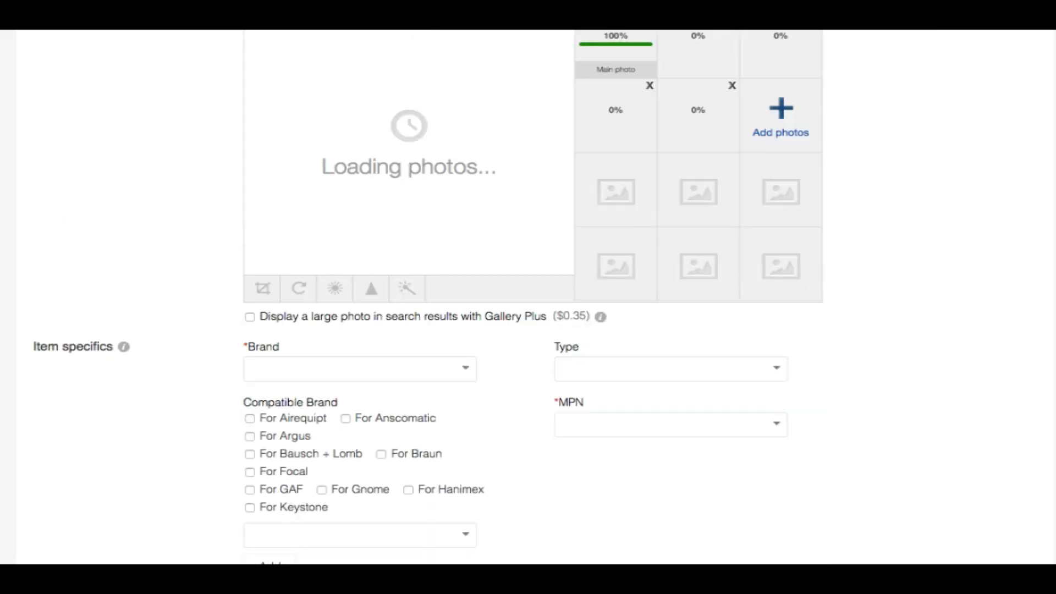
pyautogui.scroll(3, 896, 231)
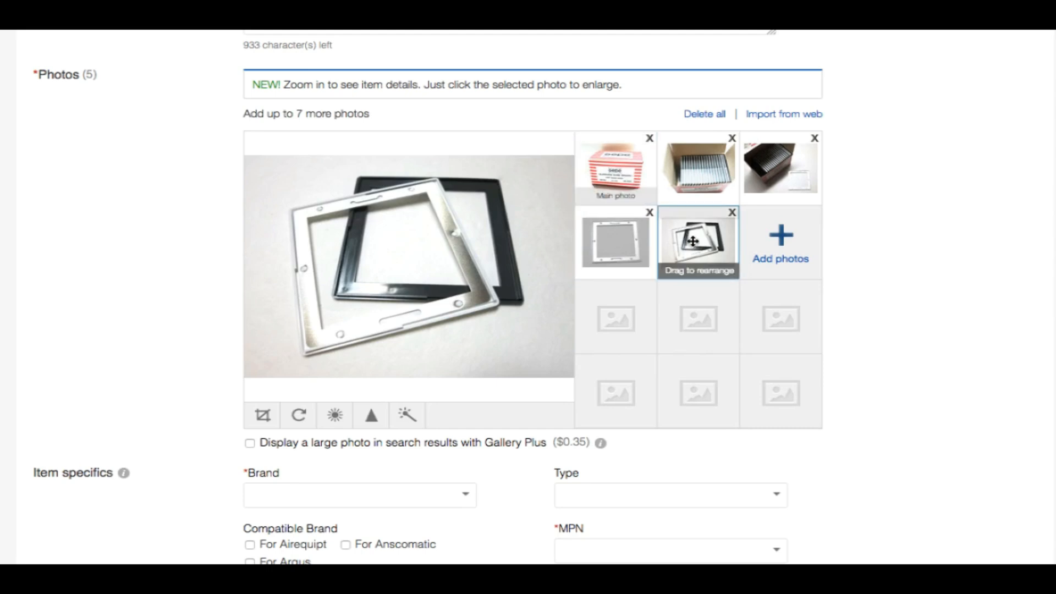
pyautogui.moveTo(693, 241)
pyautogui.mouseDown()
pyautogui.moveTo(681, 165)
pyautogui.moveTo(648, 171)
pyautogui.mouseUp()
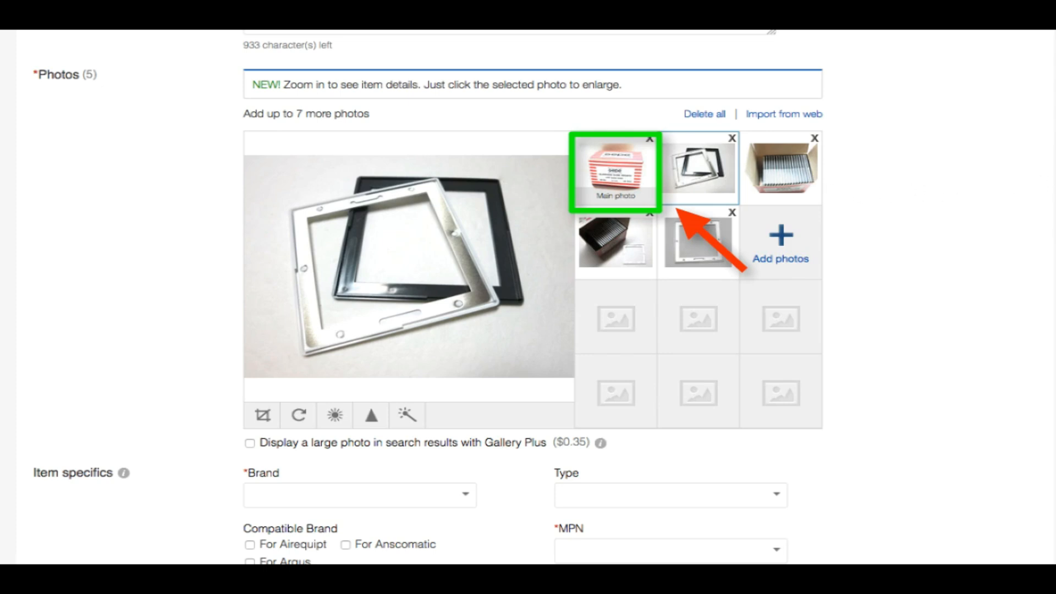
# - Check the brand and MPN in the item specifics of the similar Gepe 60 x 60 Slide Mounts listing
pyautogui.scroll(-5, 529, 297)
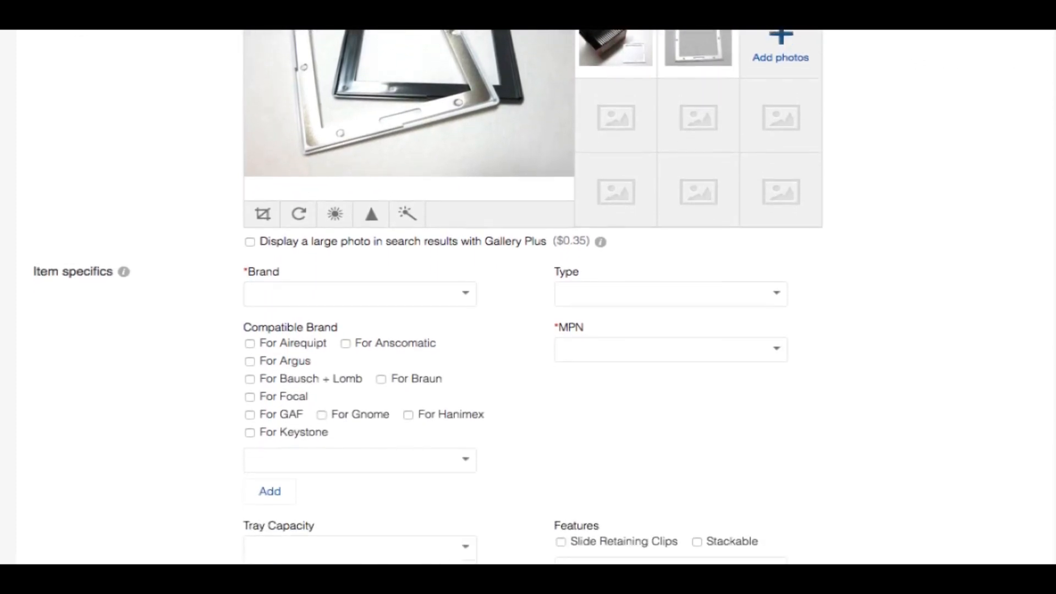
pyautogui.scroll(-4, 528, 297)
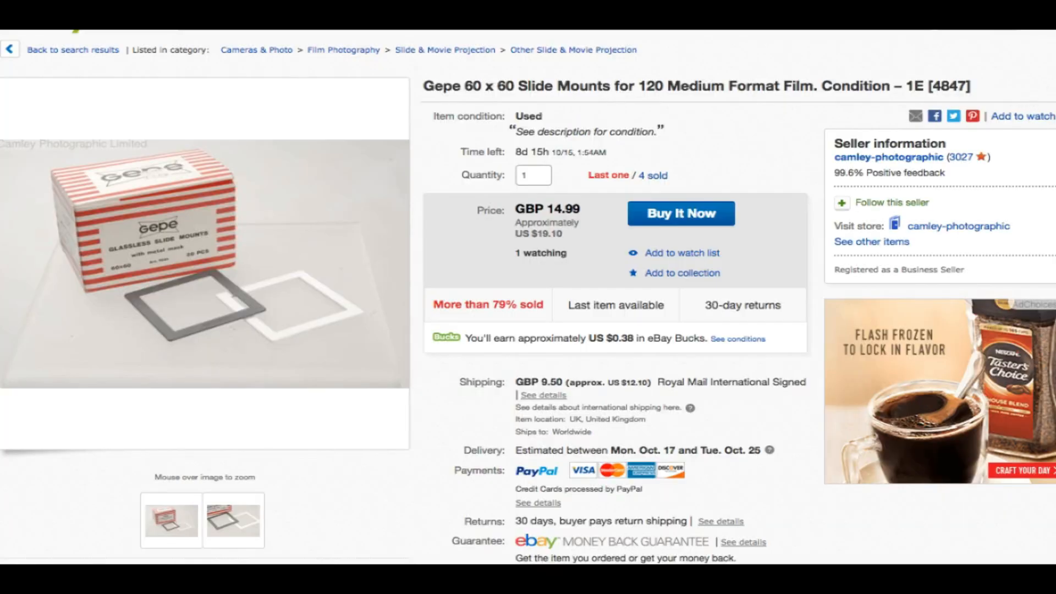
pyautogui.scroll(-13, 1048, 159)
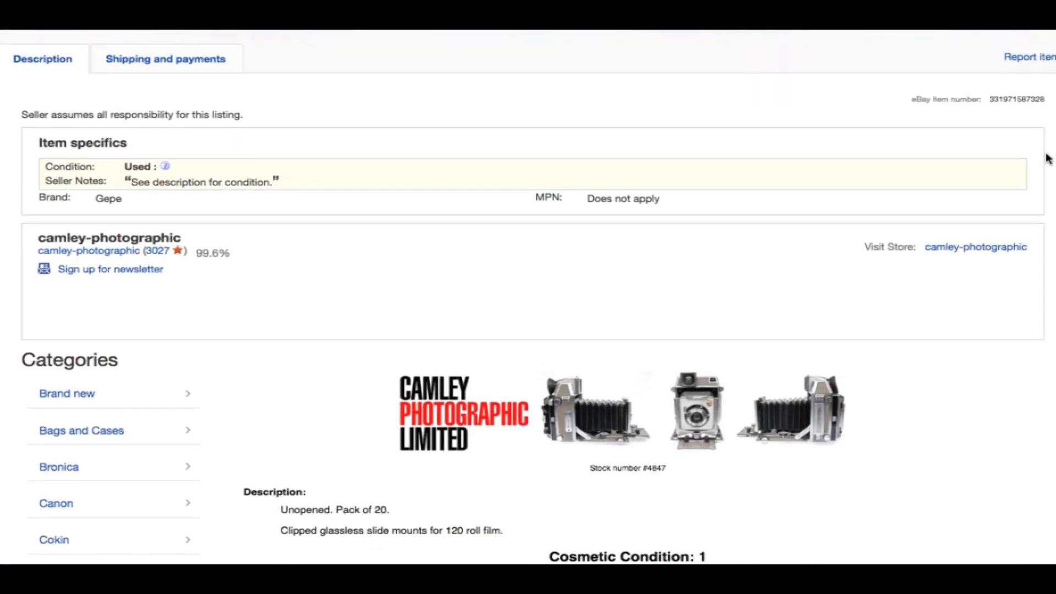
pyautogui.scroll(-2, 1048, 159)
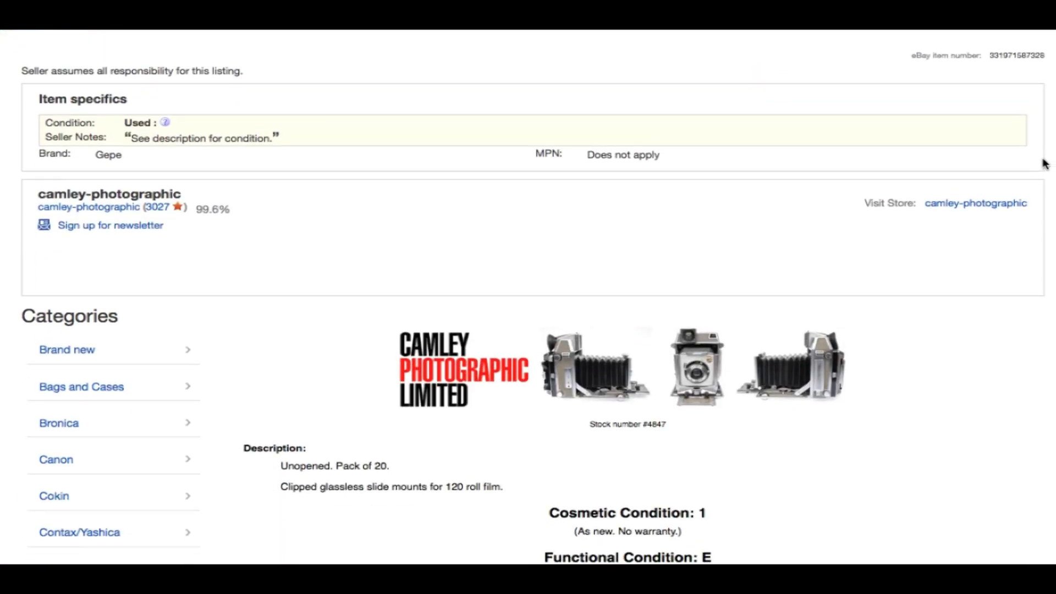
pyautogui.doubleClick(120, 156)
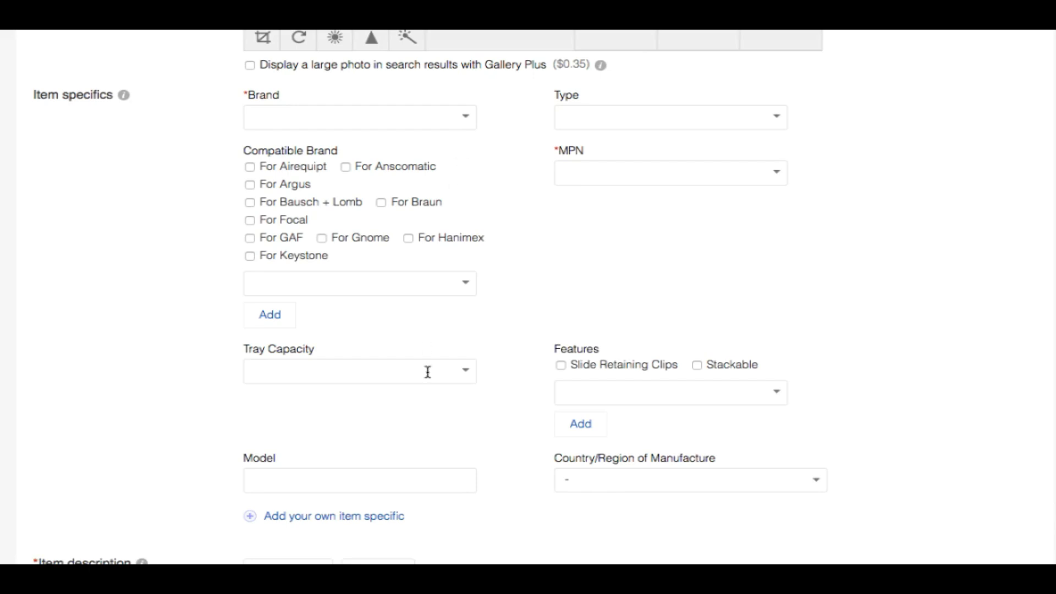
# - Set the brand in the item specifics to Gepe
pyautogui.click(374, 118)
pyautogui.write('G')
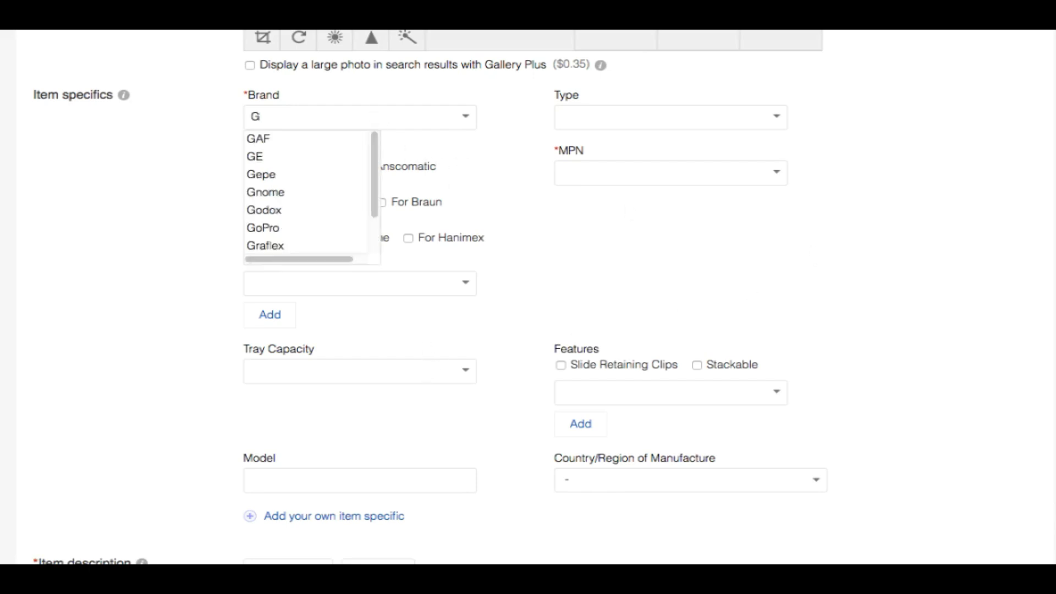
pyautogui.write('eg')
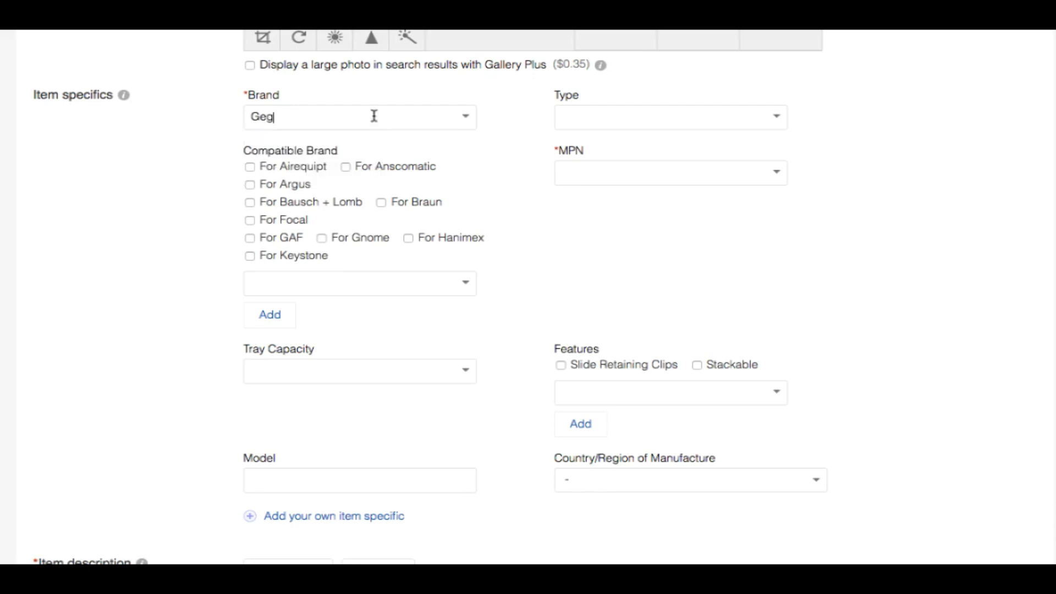
pyautogui.press('BackSpace')
pyautogui.write('p')
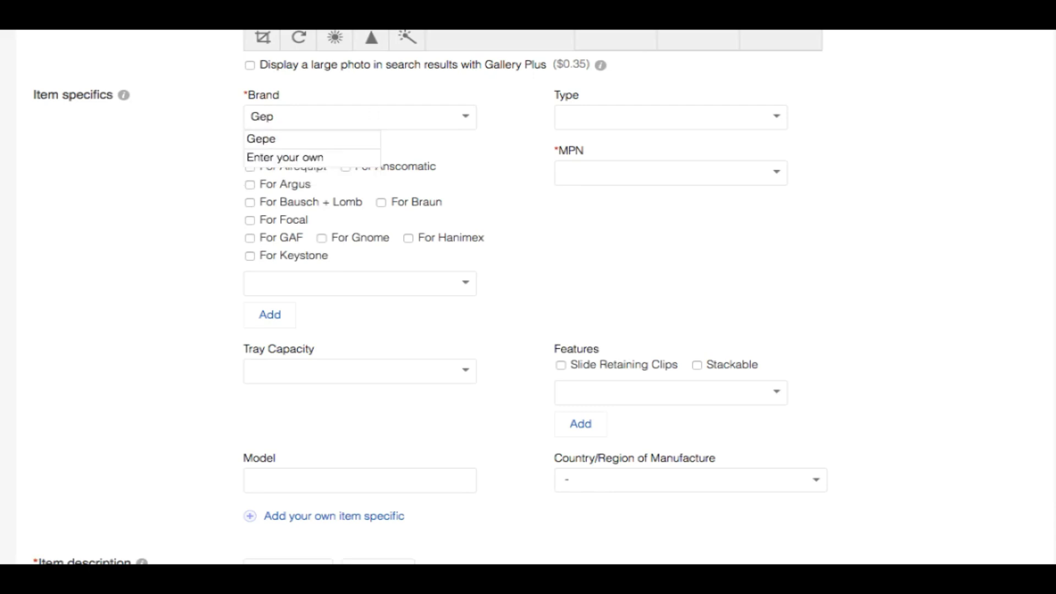
pyautogui.write('e')
pyautogui.click(318, 142)
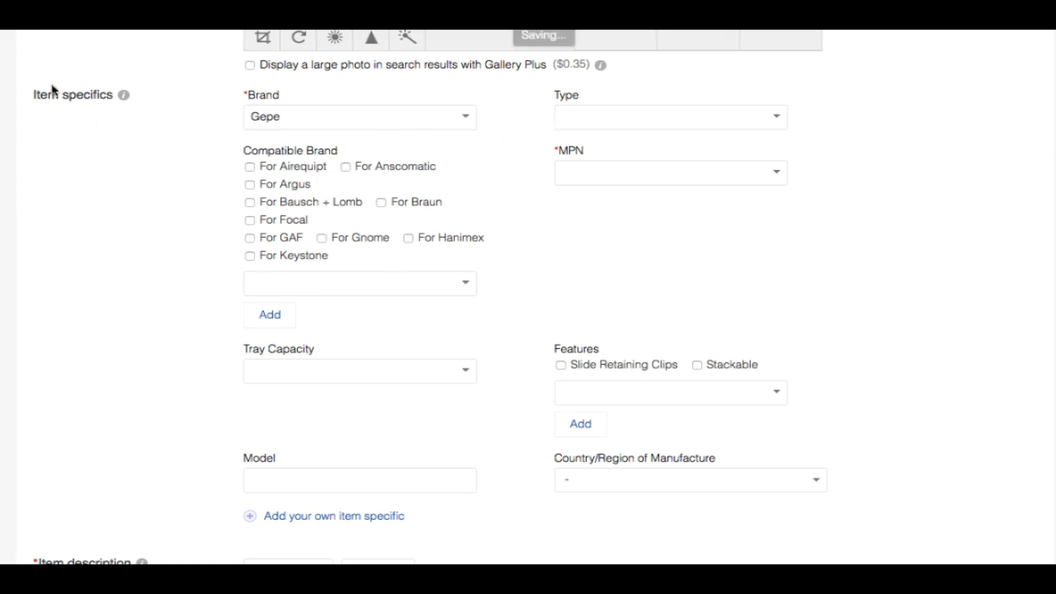
pyautogui.moveTo(154, 97); pyautogui.dragTo(70, 83)
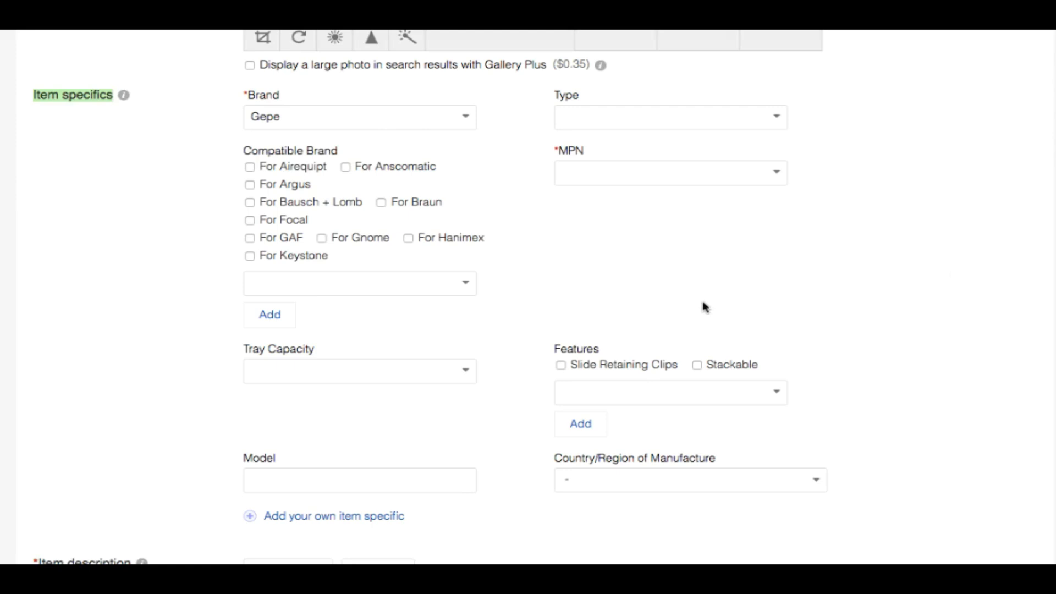
# - Switch the item description to advanced editing and add the centred heading "Gepe 60 x 60 Slide Mounts for 20 Pieces Medium Format Film Excellent art. 7031"
pyautogui.scroll(-8, 494, 232)
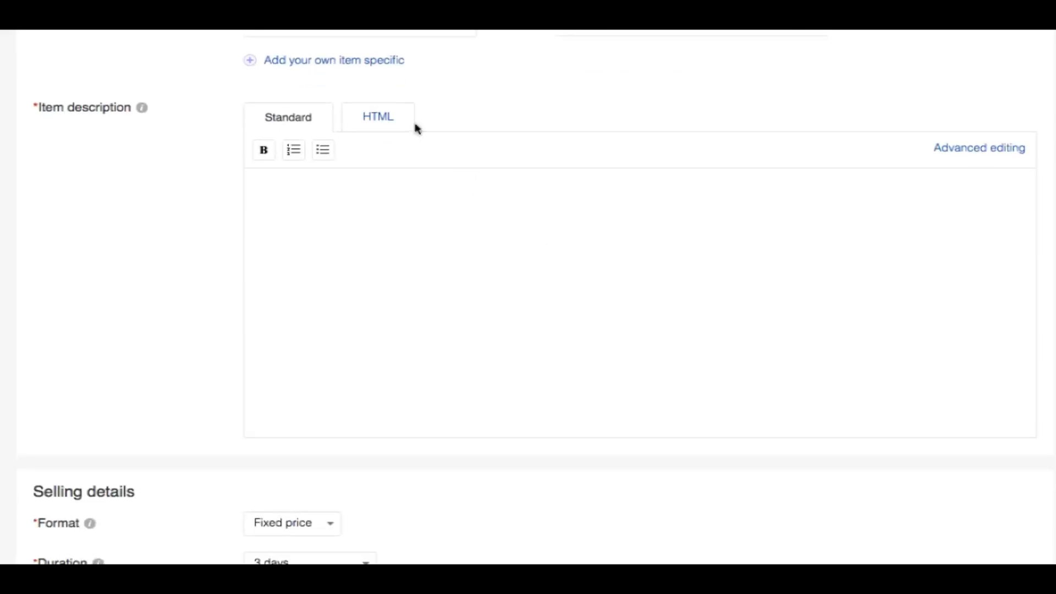
pyautogui.click(963, 157)
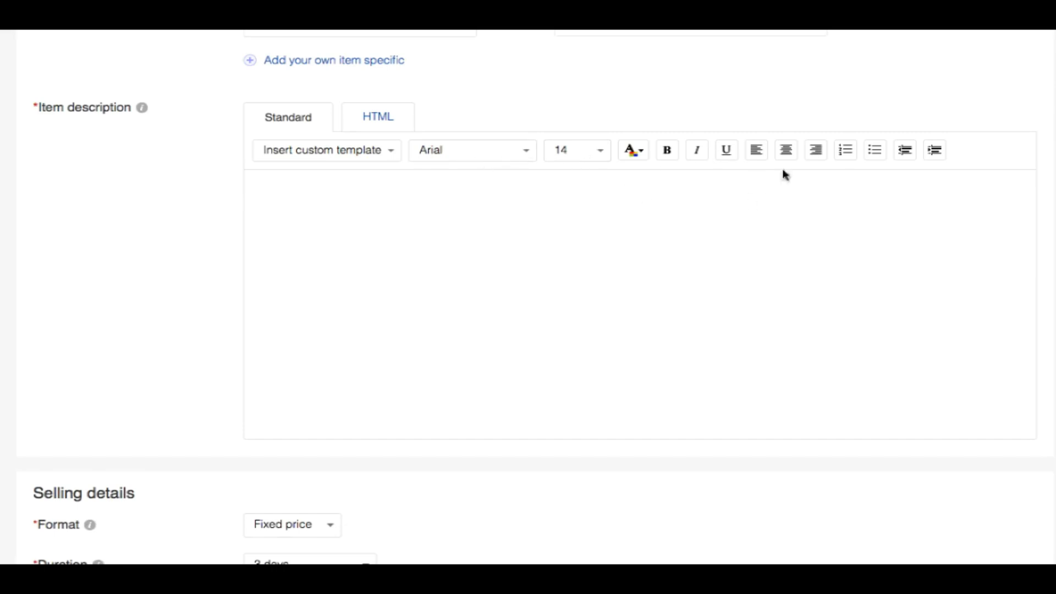
pyautogui.click(786, 150)
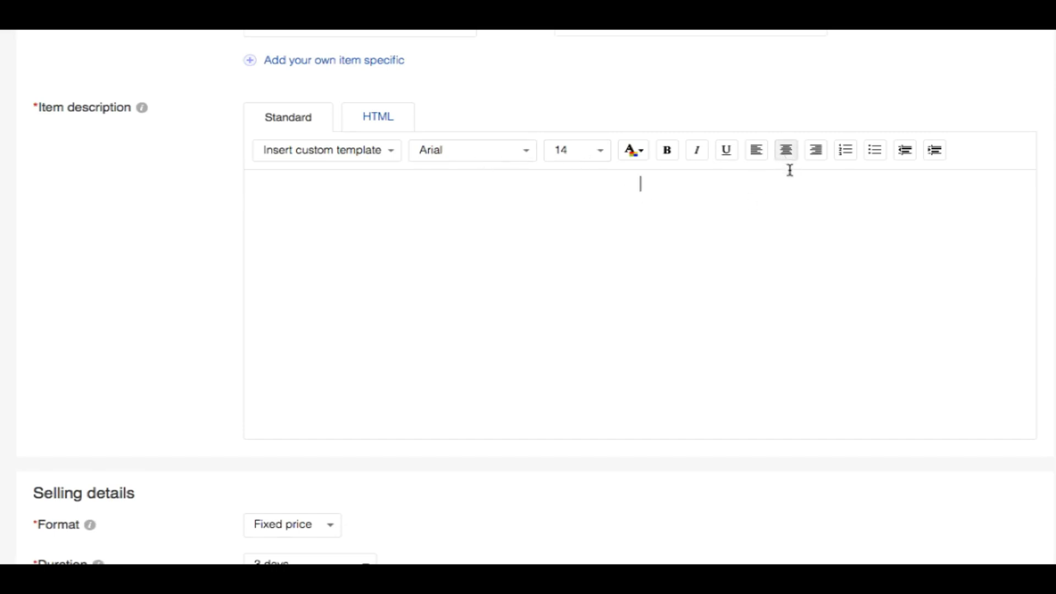
pyautogui.rightClick(743, 196)
pyautogui.click(777, 252)
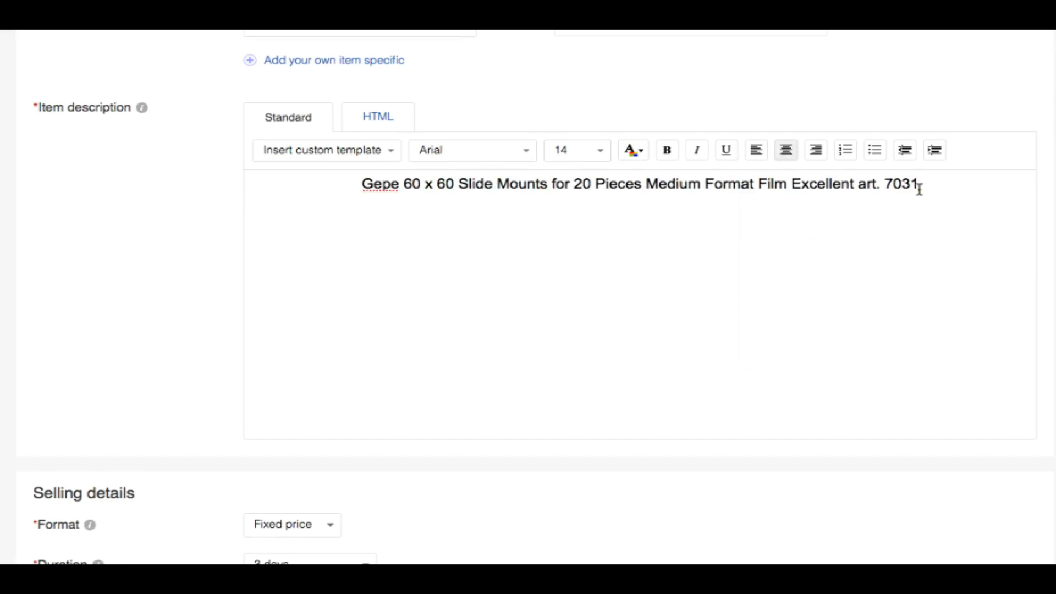
# - Make the heading line of the item description bold and colour its text dark teal
pyautogui.moveTo(919, 183); pyautogui.dragTo(327, 179)
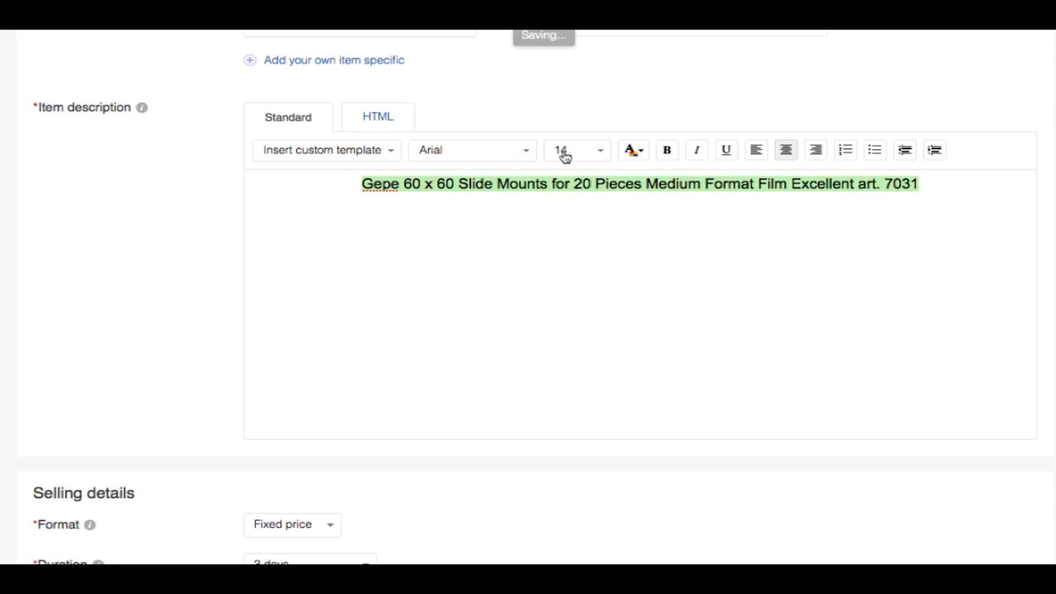
pyautogui.click(672, 153)
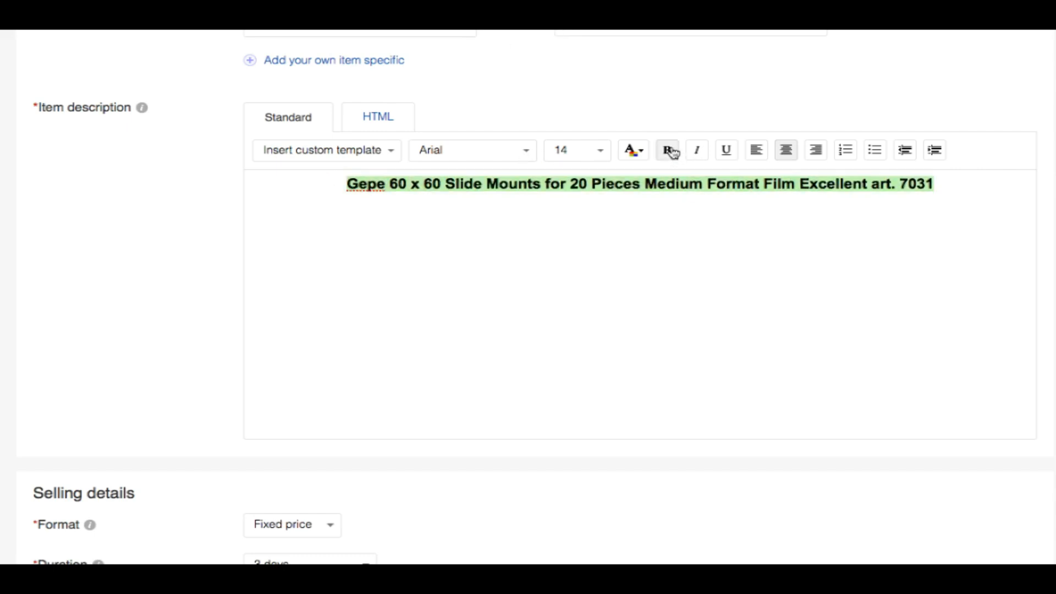
pyautogui.click(637, 150)
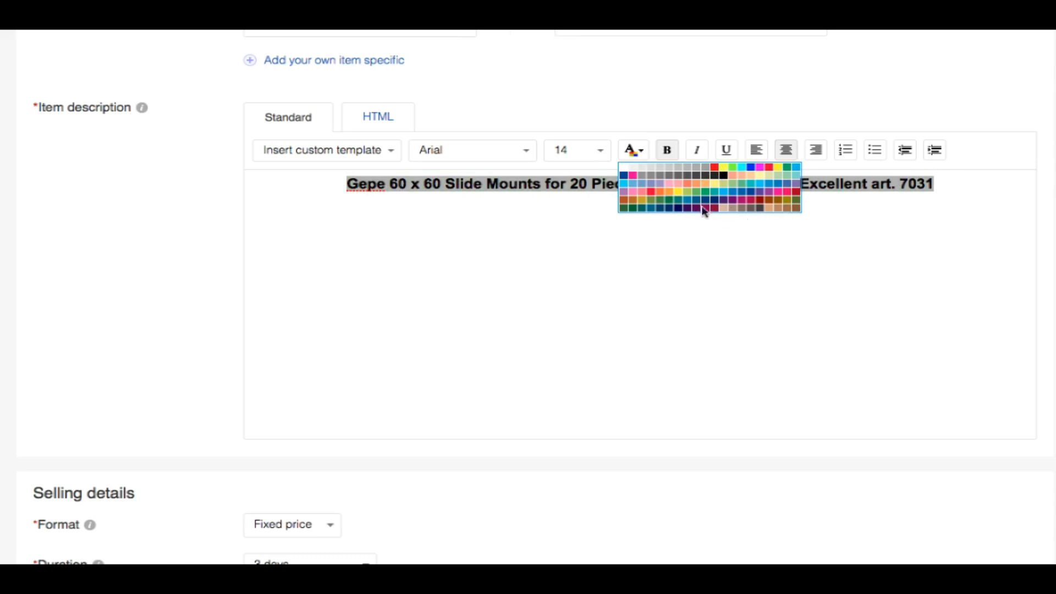
pyautogui.click(642, 208)
pyautogui.click(637, 218)
# - Try Arial Black, Comic Sans MS and Courier on the description heading, and settle on the Georgia font
pyautogui.tripleClick(944, 182)
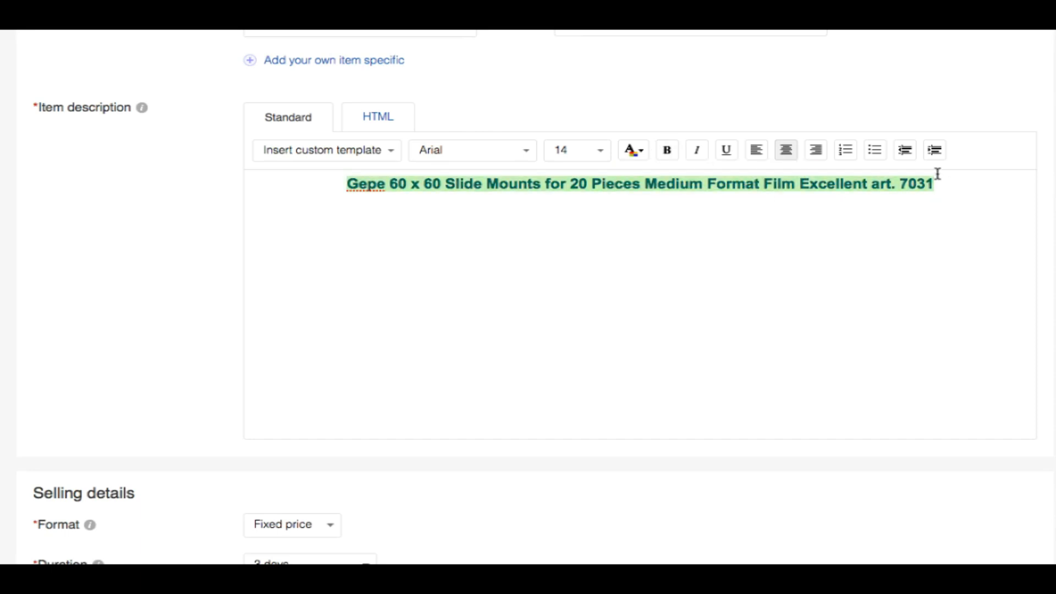
pyautogui.click(435, 152)
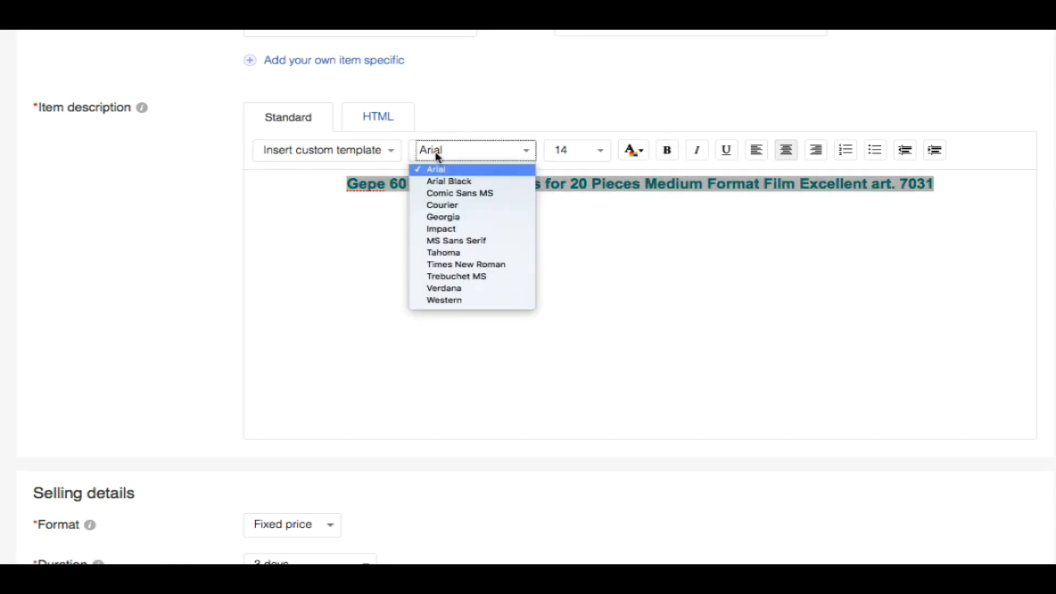
pyautogui.click(450, 181)
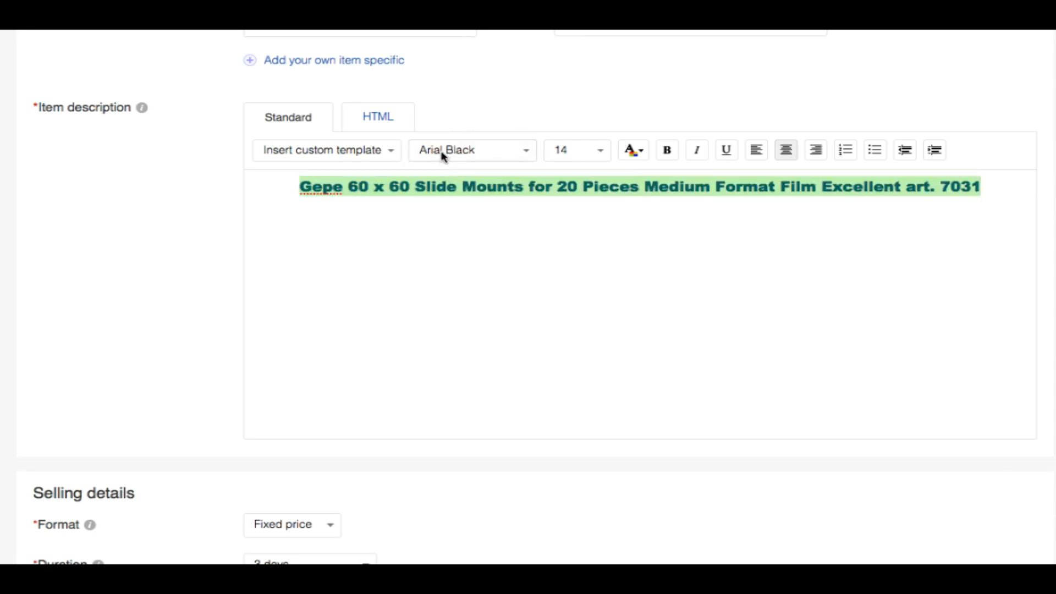
pyautogui.click(441, 150)
pyautogui.click(446, 193)
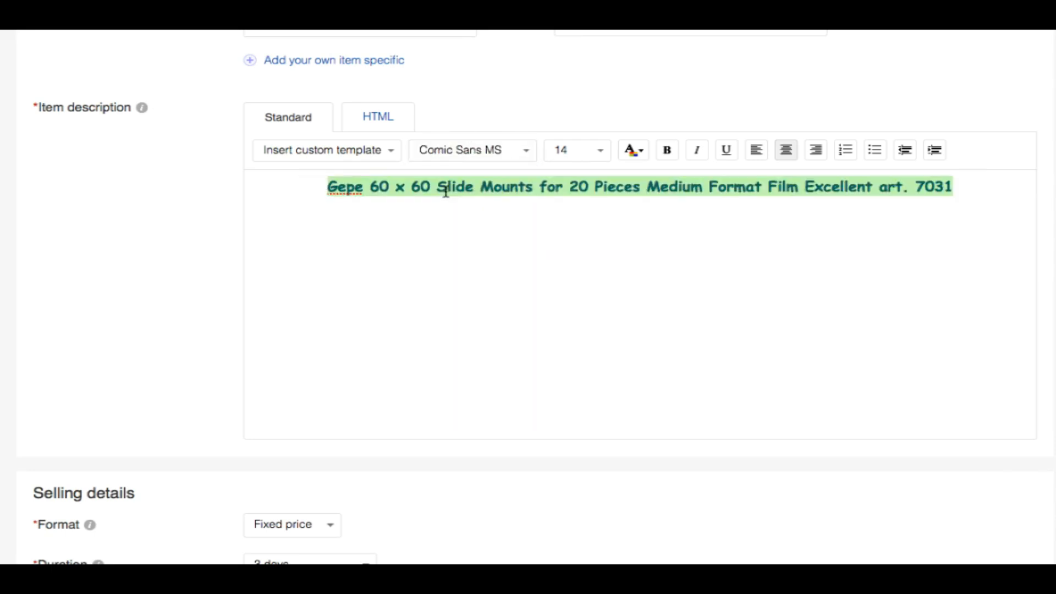
pyautogui.click(455, 156)
pyautogui.click(447, 203)
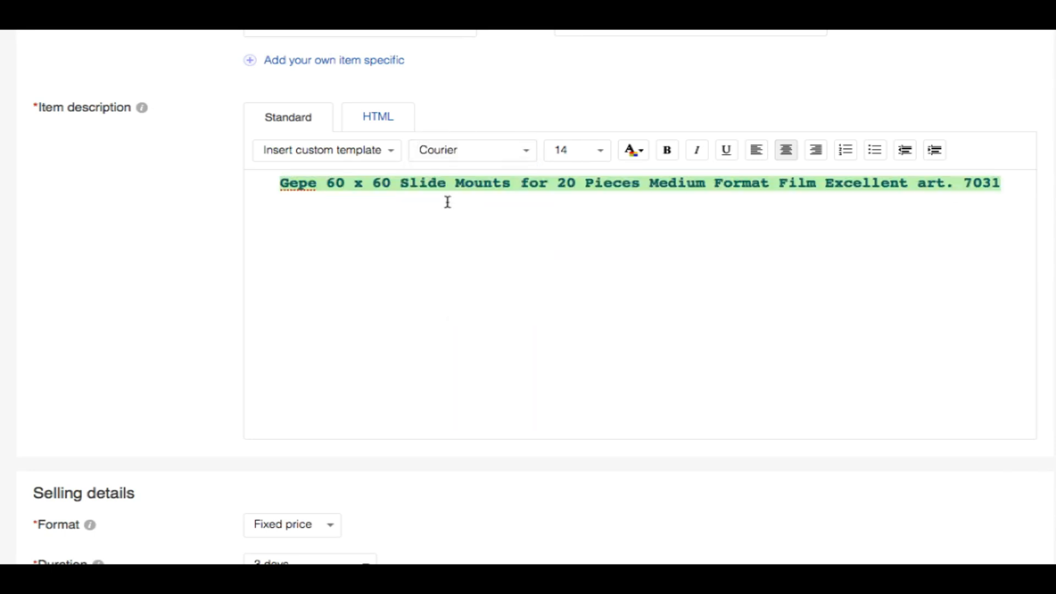
pyautogui.click(475, 150)
pyautogui.click(467, 217)
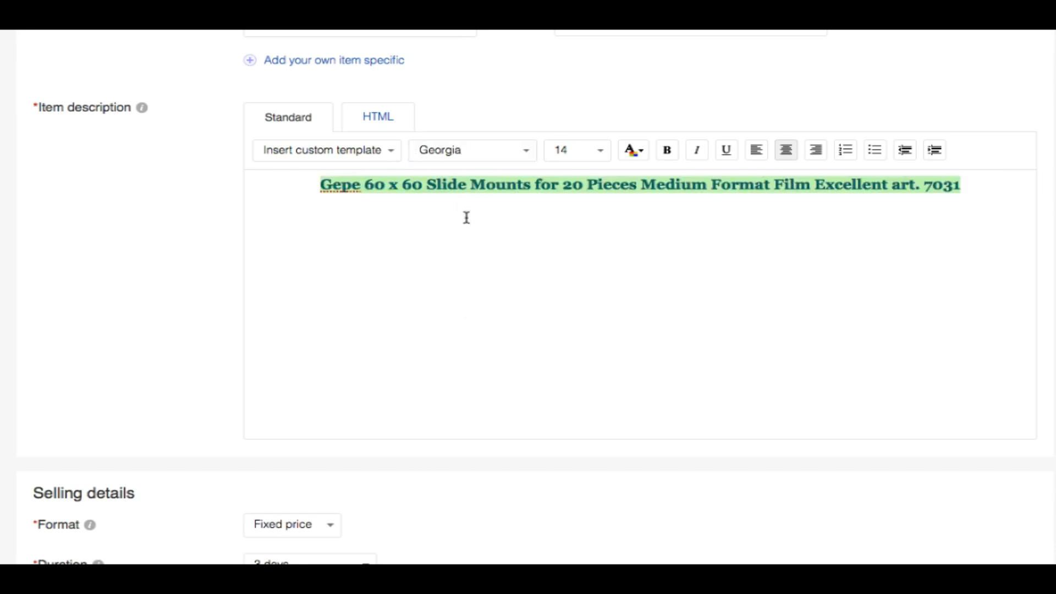
# - Add a divider line of asterisks below the description heading, spanning the heading's full width
pyautogui.click(994, 188)
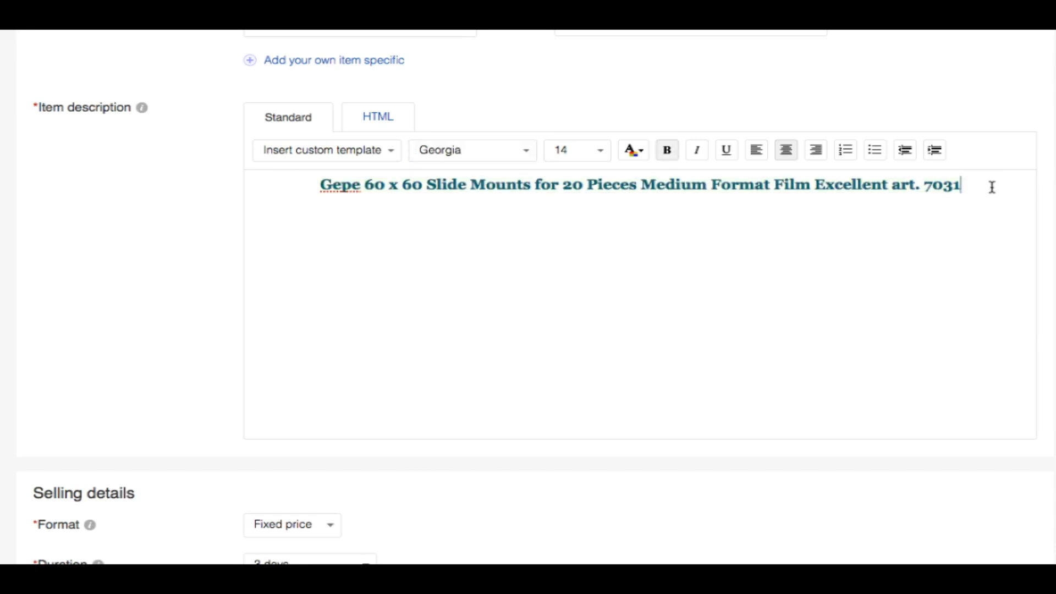
pyautogui.press('Return')
pyautogui.write('***************************************')
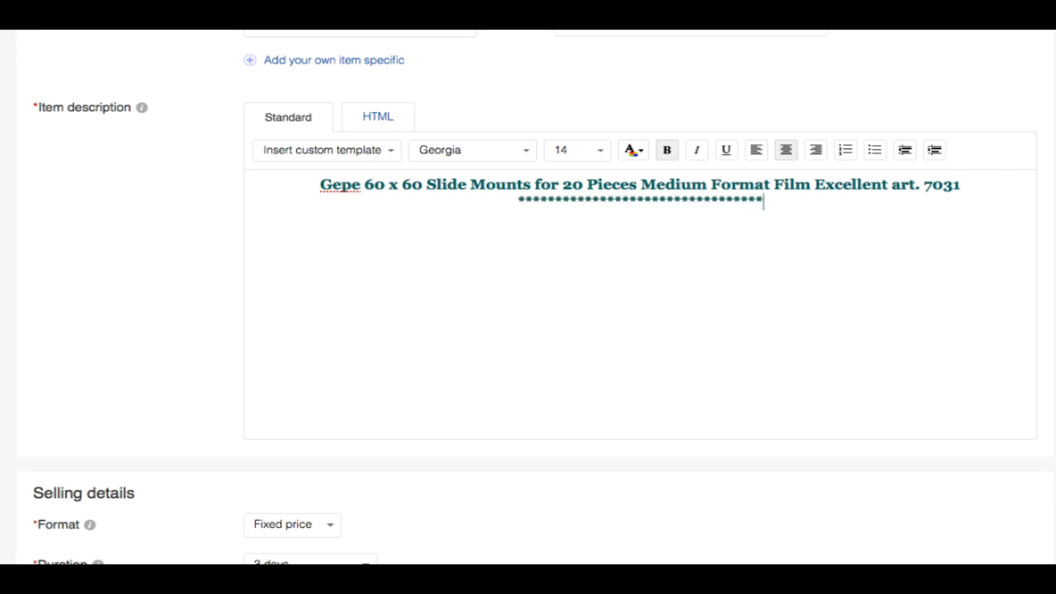
pyautogui.write('************************')
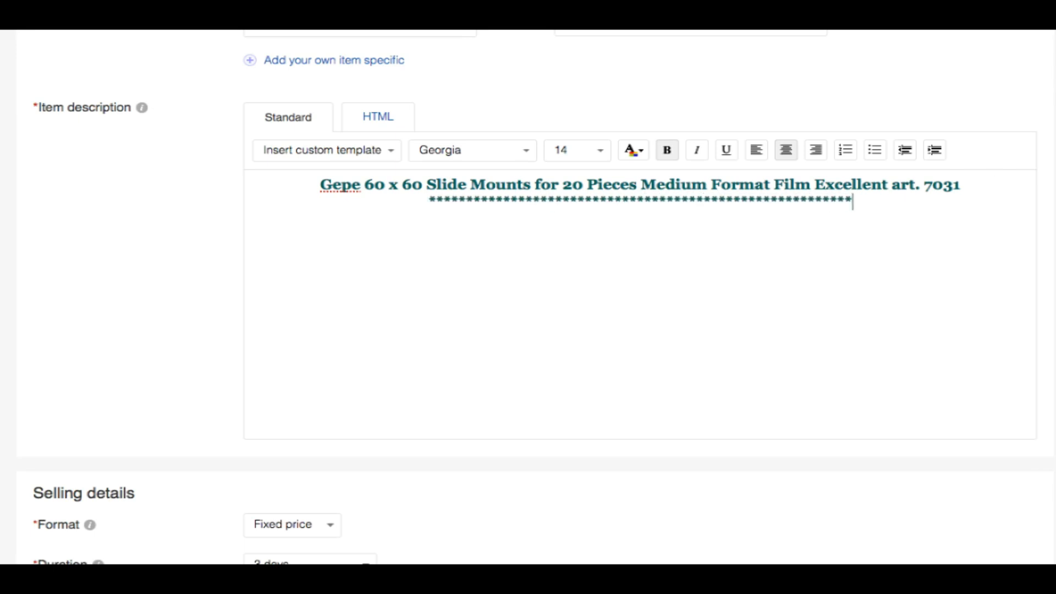
pyautogui.write('***********************')
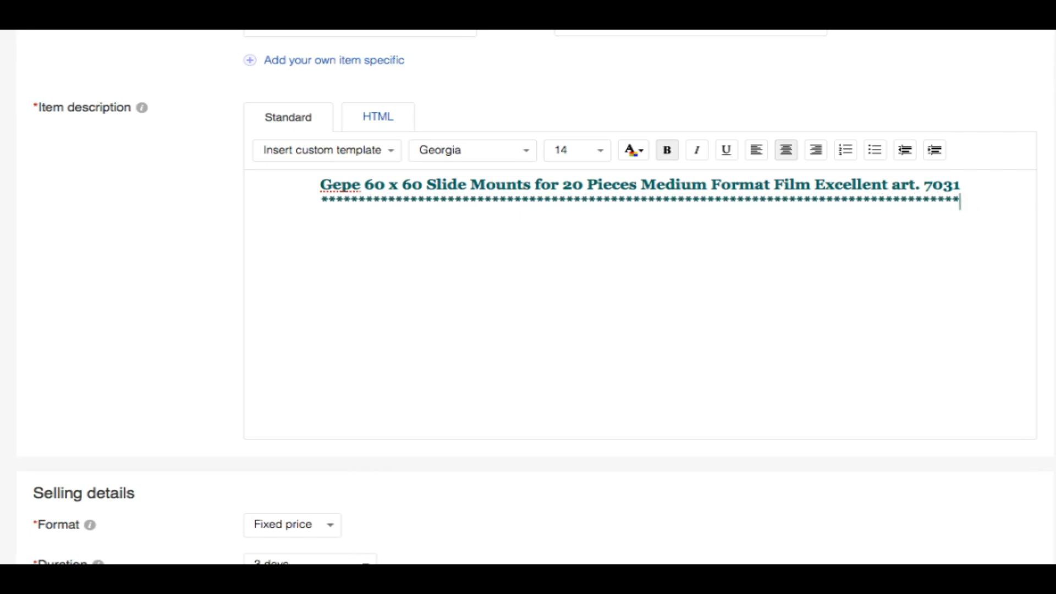
# - Add "Winner gets one Gepe Glassless Slide Mounts size 60x60 with metal mask 20 pieces total. Box is in used shape and pieces inside are like new condition."
pyautogui.press('Return')
pyautogui.write('Winner gets one Gepe Glassless Slide Mounts size 60x60 with metal mask 20 pieces total. Box is in used shape and pieces inside')
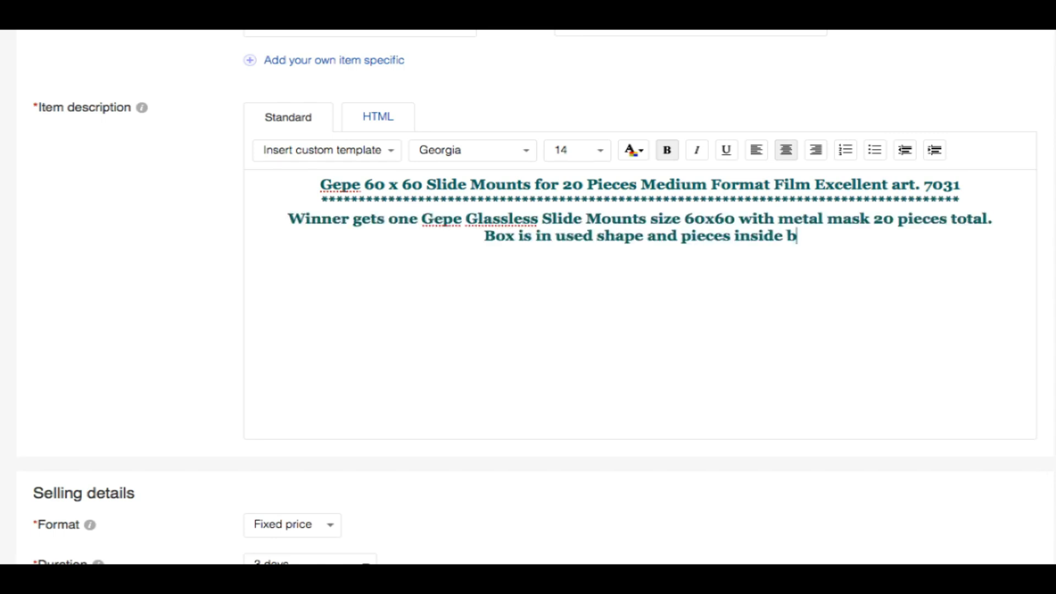
pyautogui.write('are like new condition.')
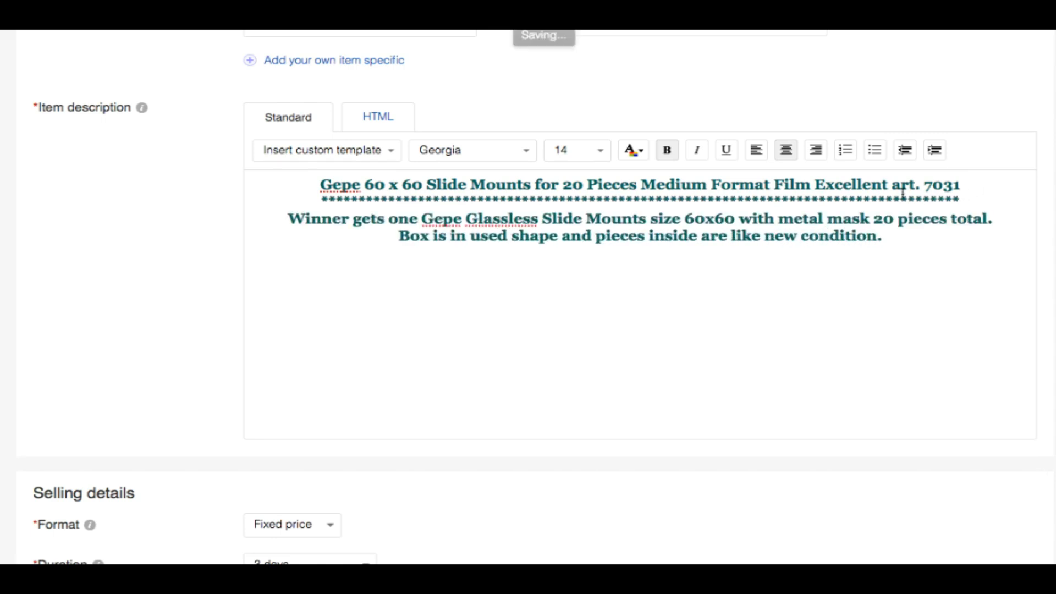
# - Format the two description lines below the asterisks with font size 12 and blue text
pyautogui.moveTo(906, 245); pyautogui.dragTo(285, 225)
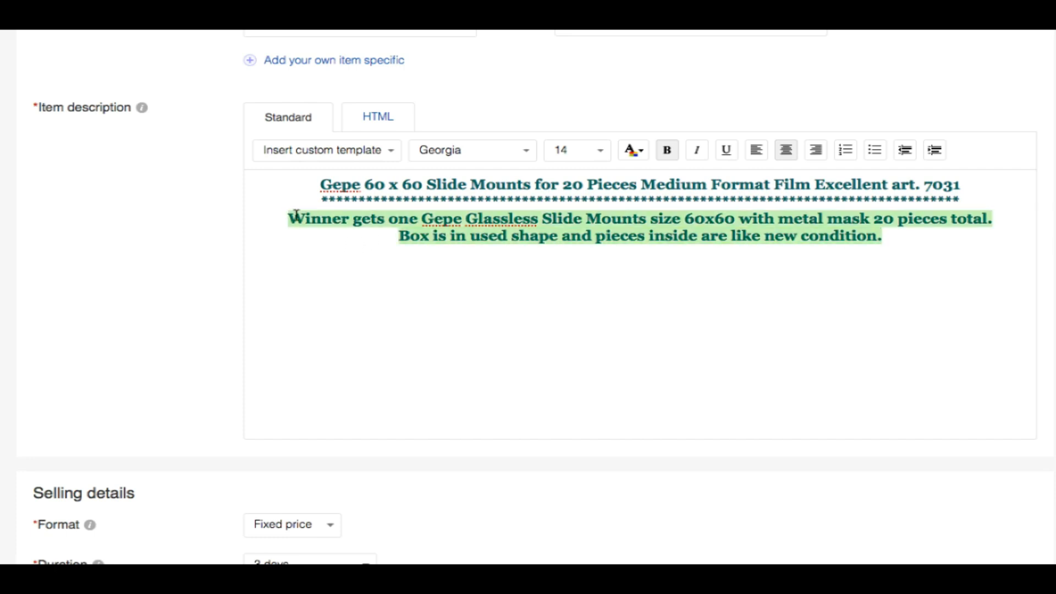
pyautogui.click(574, 151)
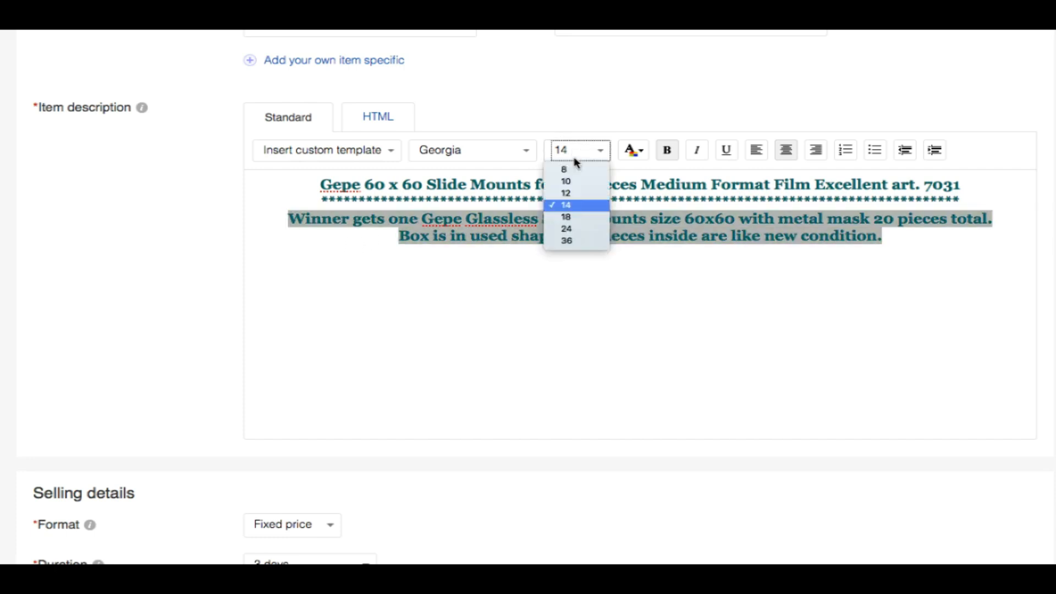
pyautogui.click(567, 193)
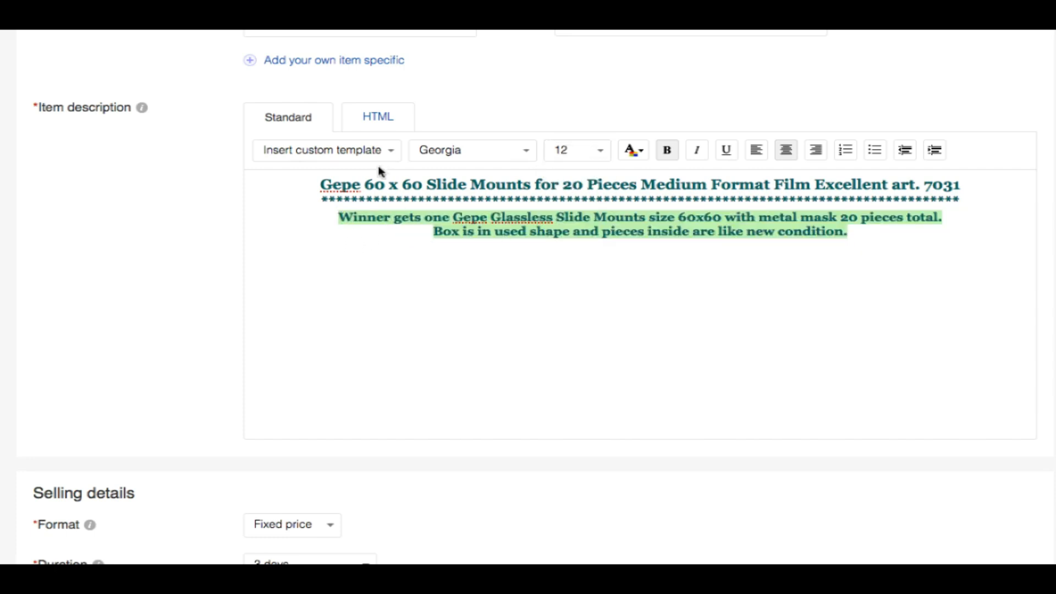
pyautogui.click(630, 150)
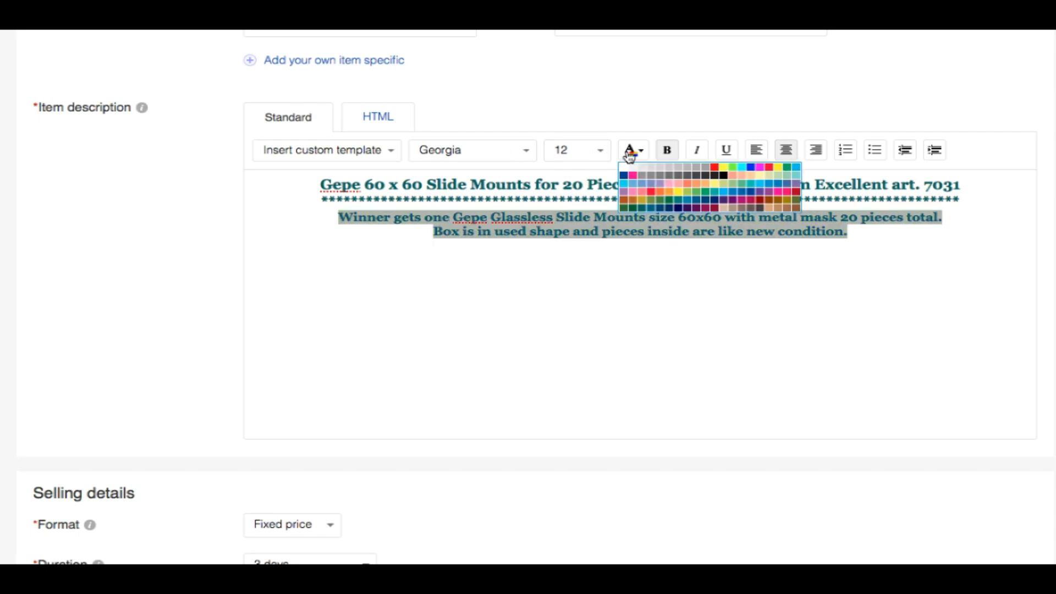
pyautogui.click(627, 180)
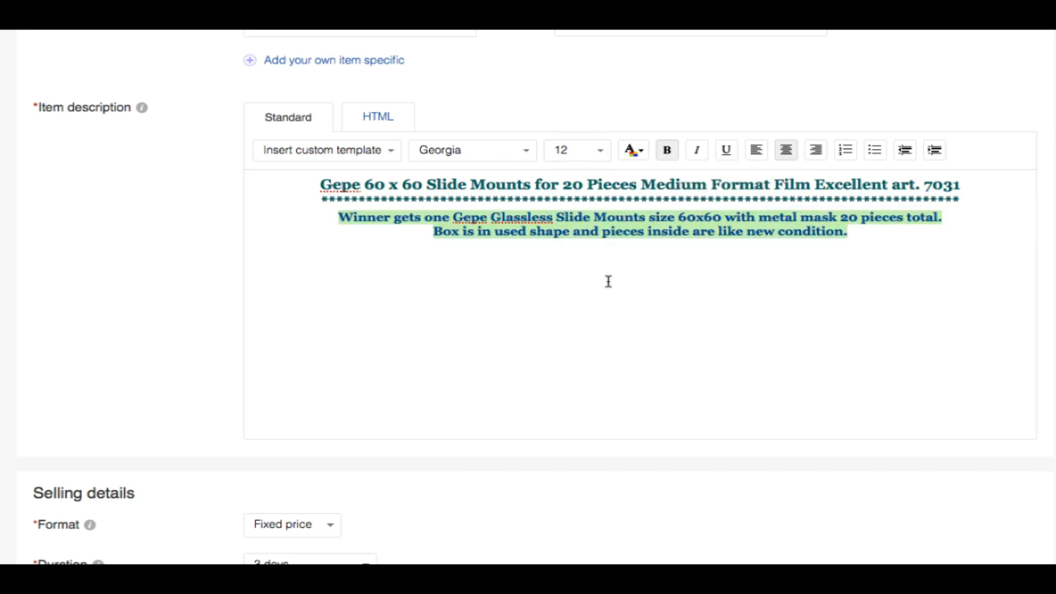
# - Try Impact and Tahoma on the blue description text, and settle on the Trebuchet MS font
pyautogui.moveTo(849, 231); pyautogui.dragTo(335, 216)
pyautogui.click(451, 156)
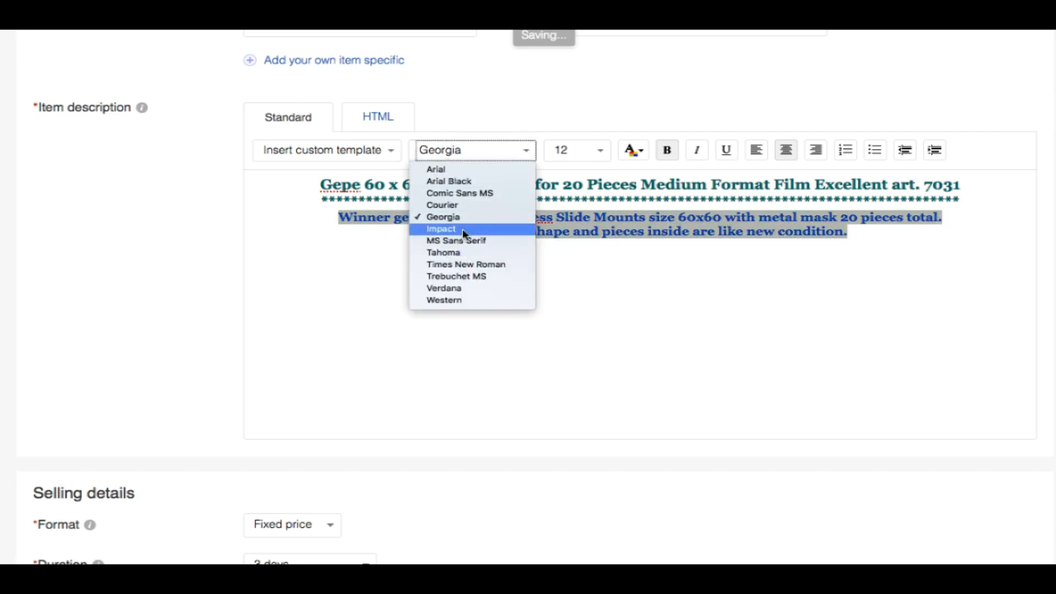
pyautogui.click(465, 229)
pyautogui.click(464, 158)
pyautogui.click(465, 253)
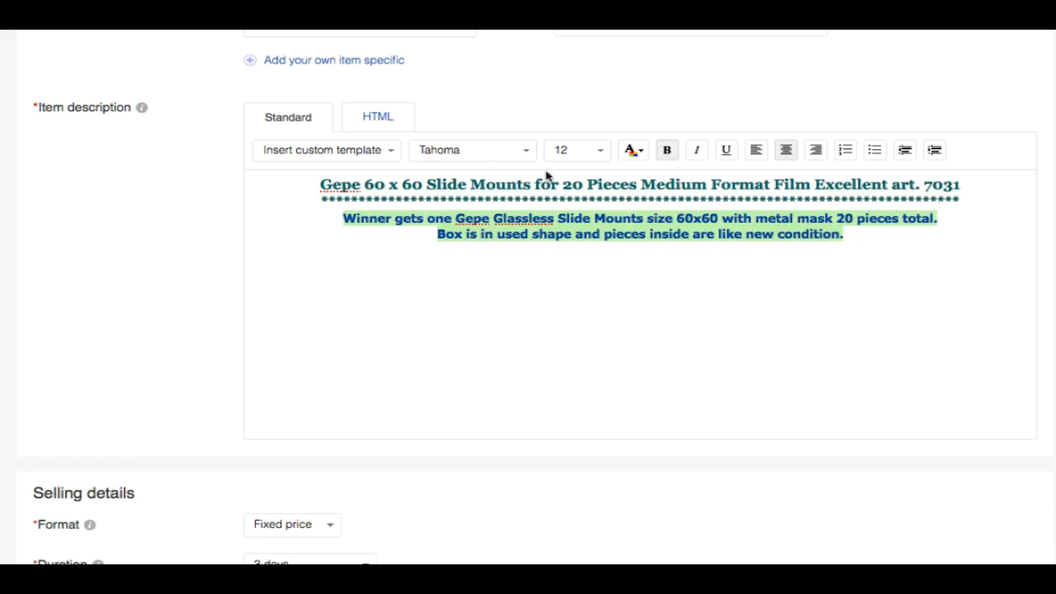
pyautogui.click(432, 150)
pyautogui.click(439, 229)
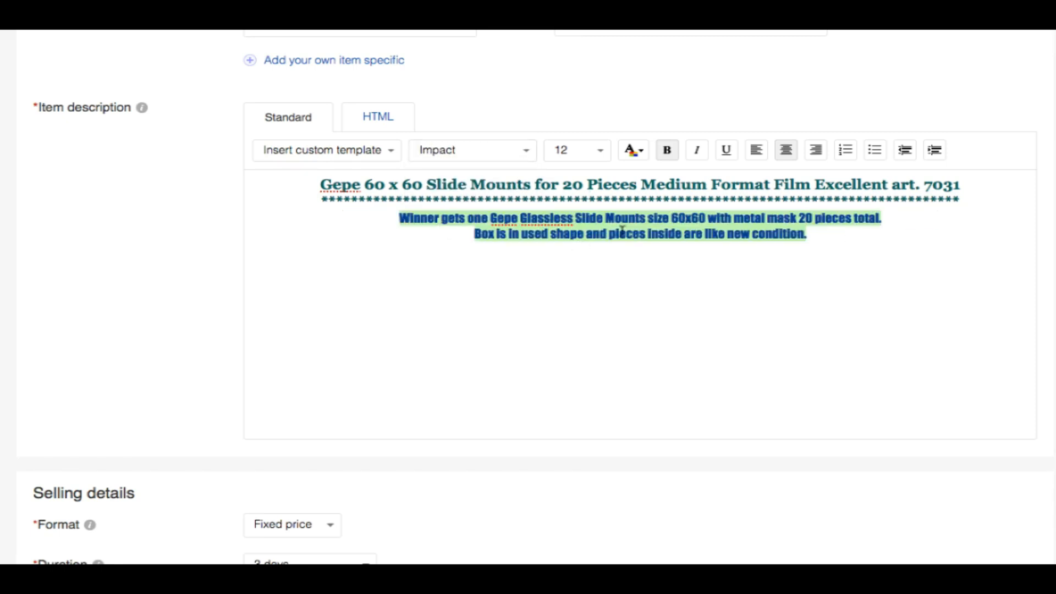
pyautogui.click(507, 151)
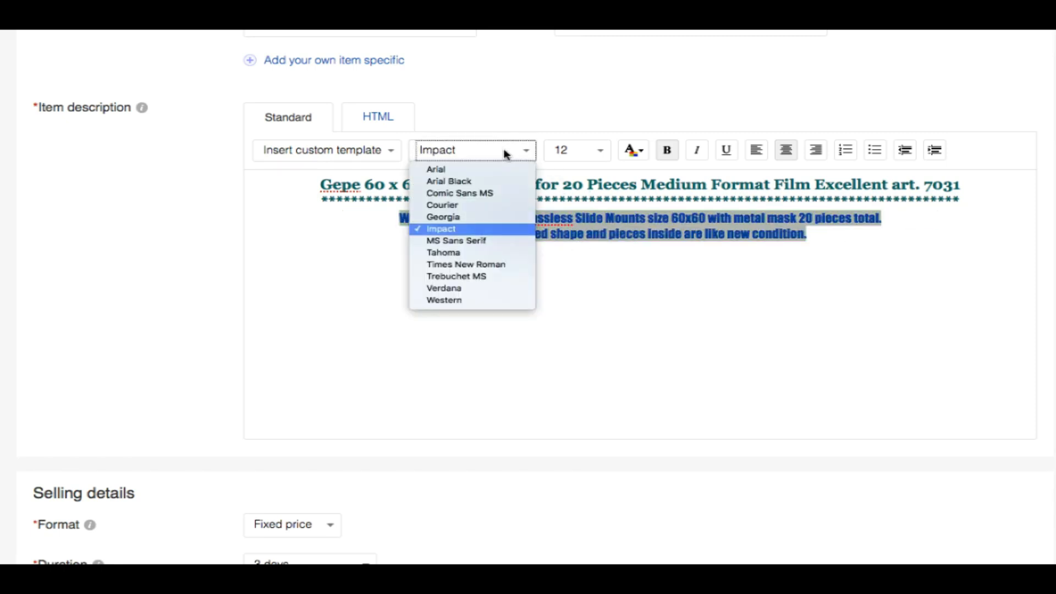
pyautogui.click(491, 278)
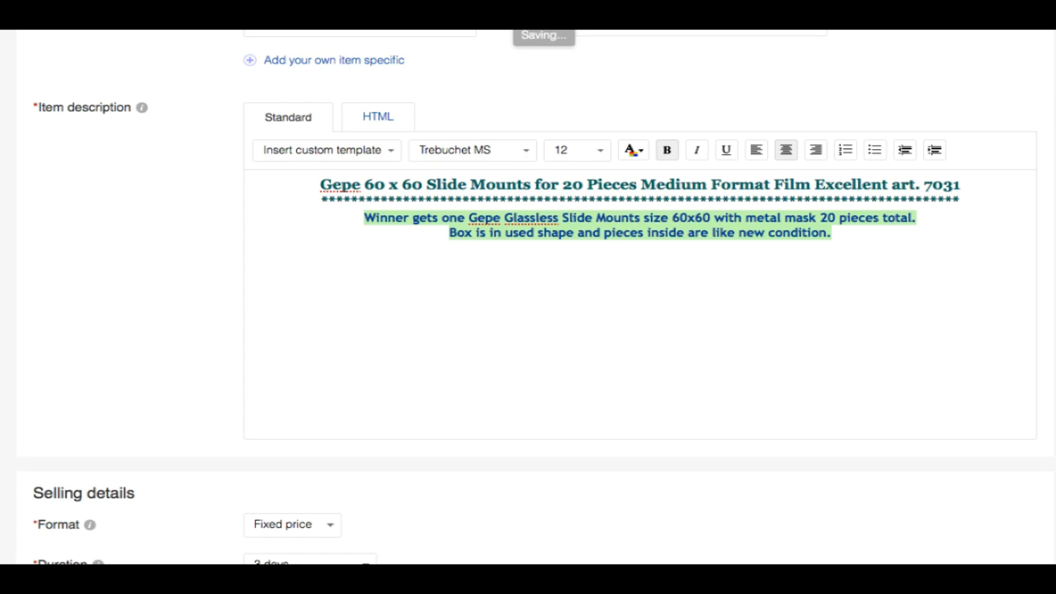
pyautogui.scroll(-8, 1051, 413)
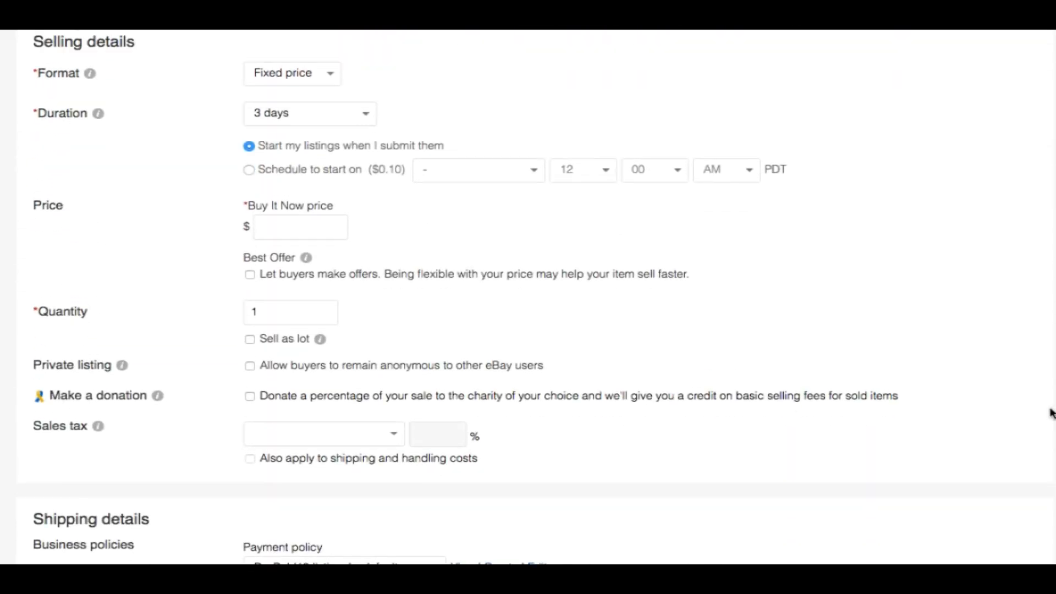
# - Keep the listing's fixed price format, with a duration of 7 days and a Buy It Now price of $19.97
pyautogui.click(305, 74)
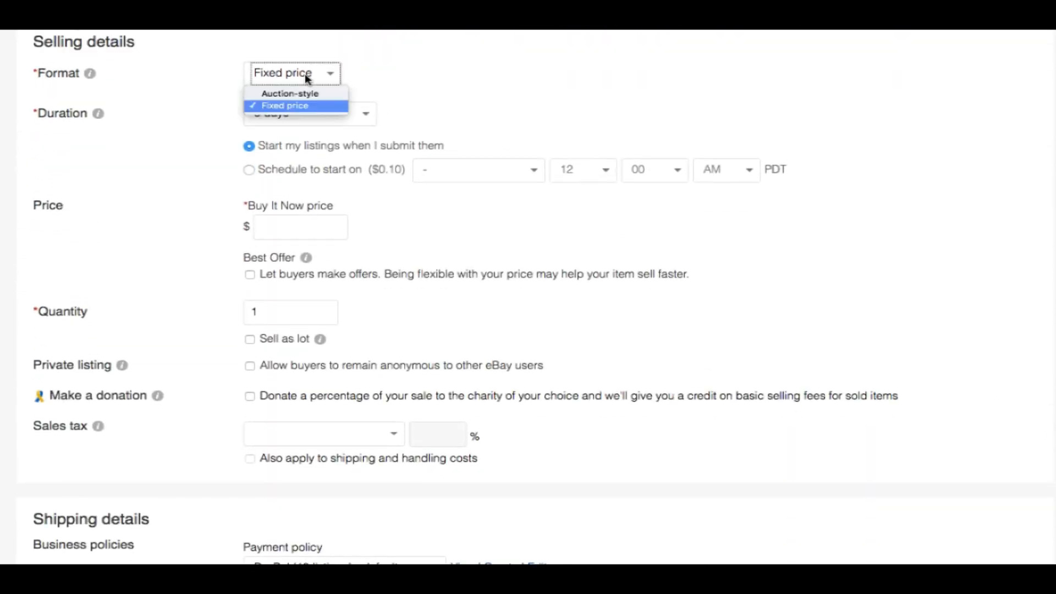
pyautogui.click(309, 106)
pyautogui.click(325, 116)
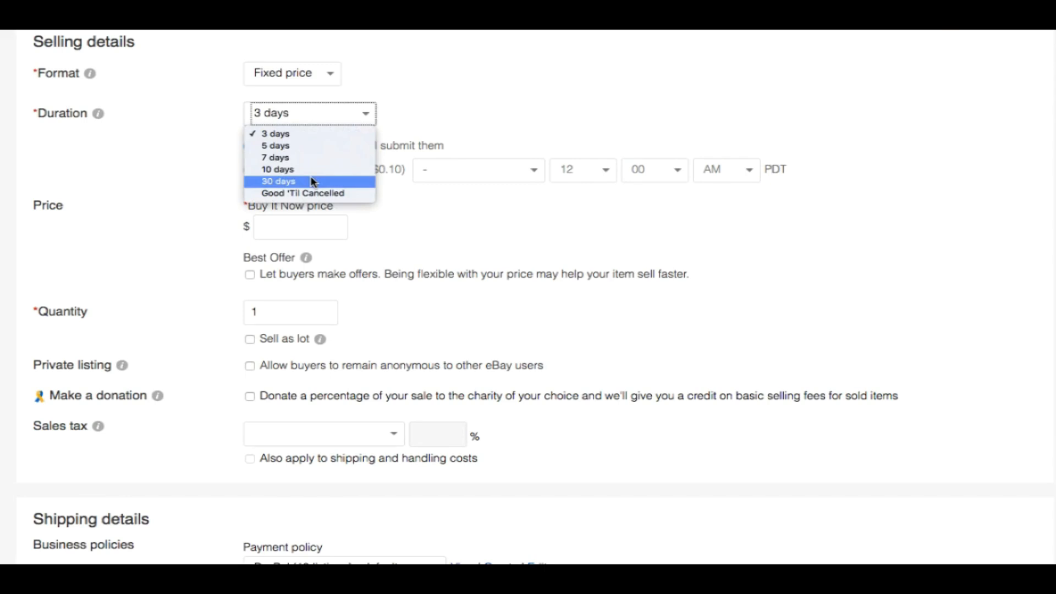
pyautogui.click(322, 158)
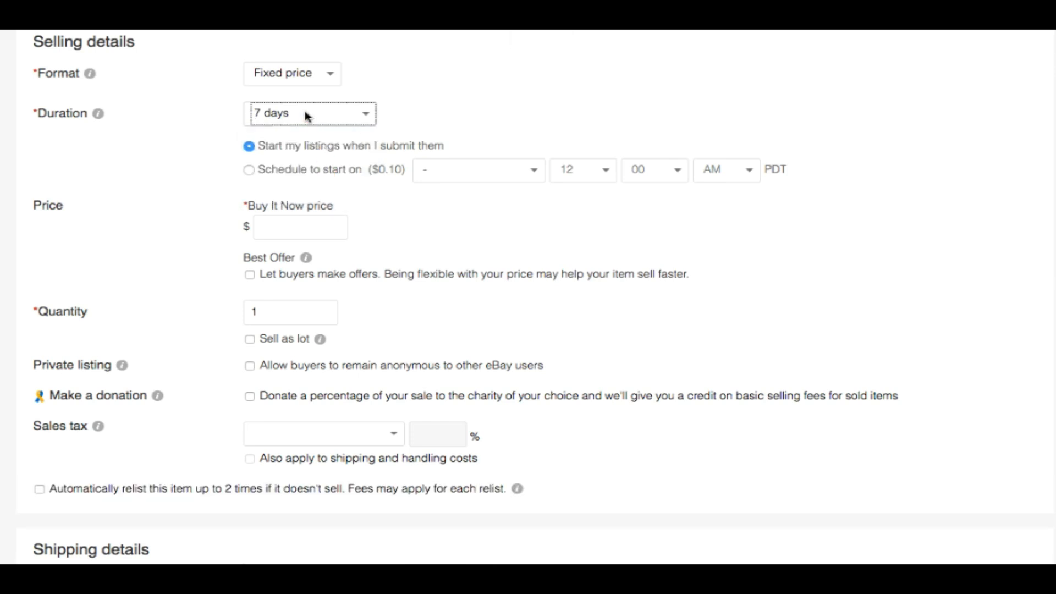
pyautogui.click(308, 230)
pyautogui.write('19.97')
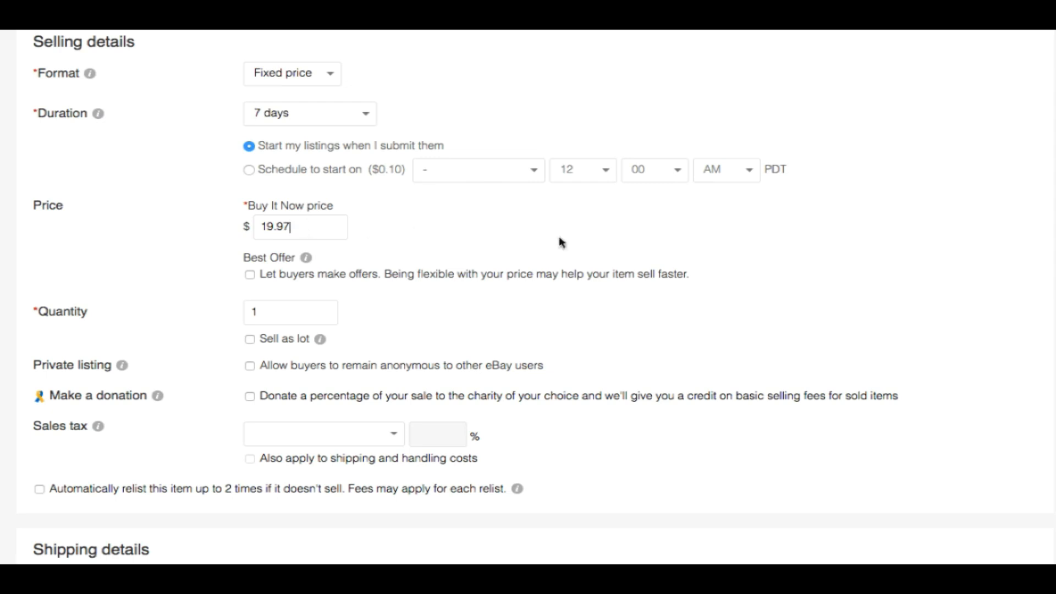
# - Review the package type options in the shipping details and keep Package (or thick envelope)
pyautogui.scroll(-4, 528, 297)
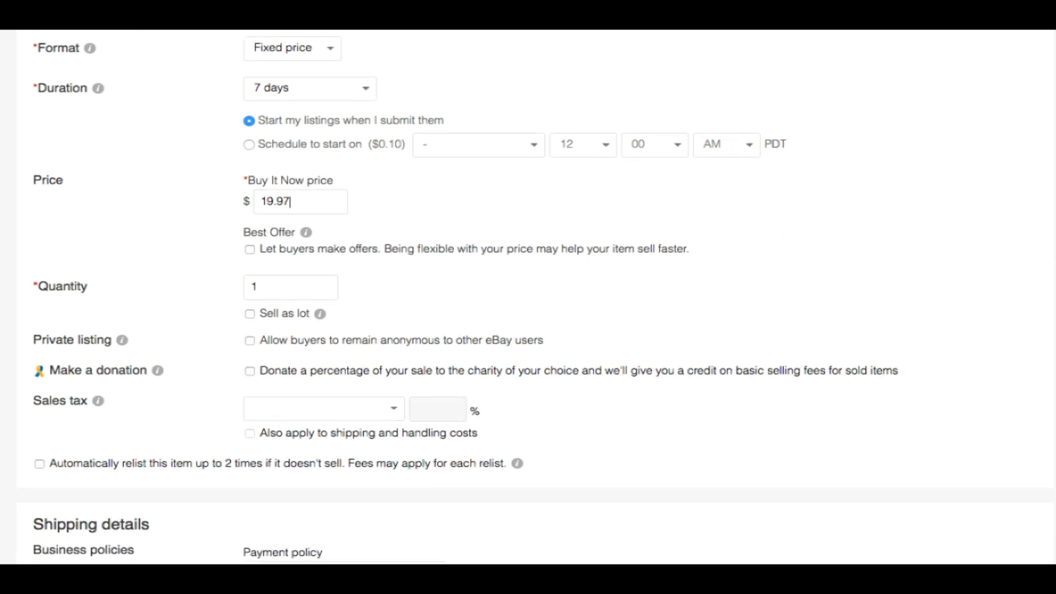
pyautogui.scroll(-3, 1053, 487)
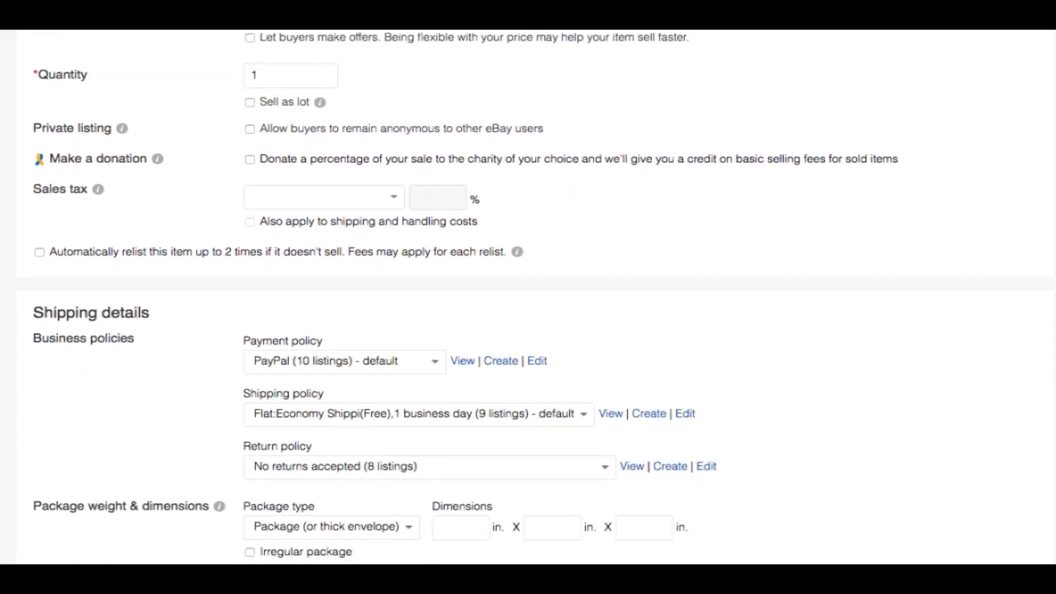
pyautogui.scroll(-1, 1053, 487)
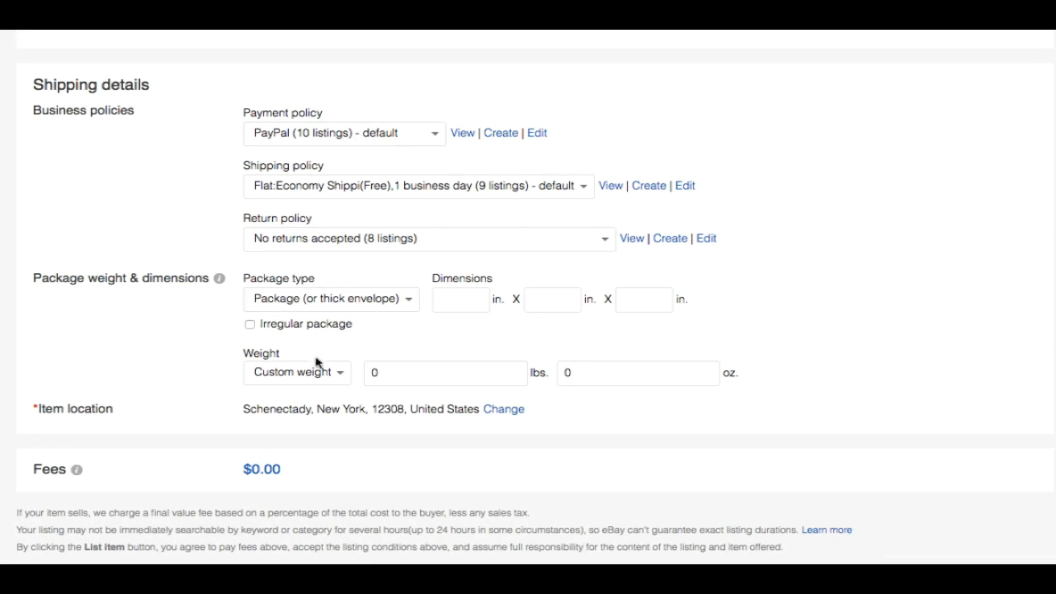
pyautogui.click(348, 302)
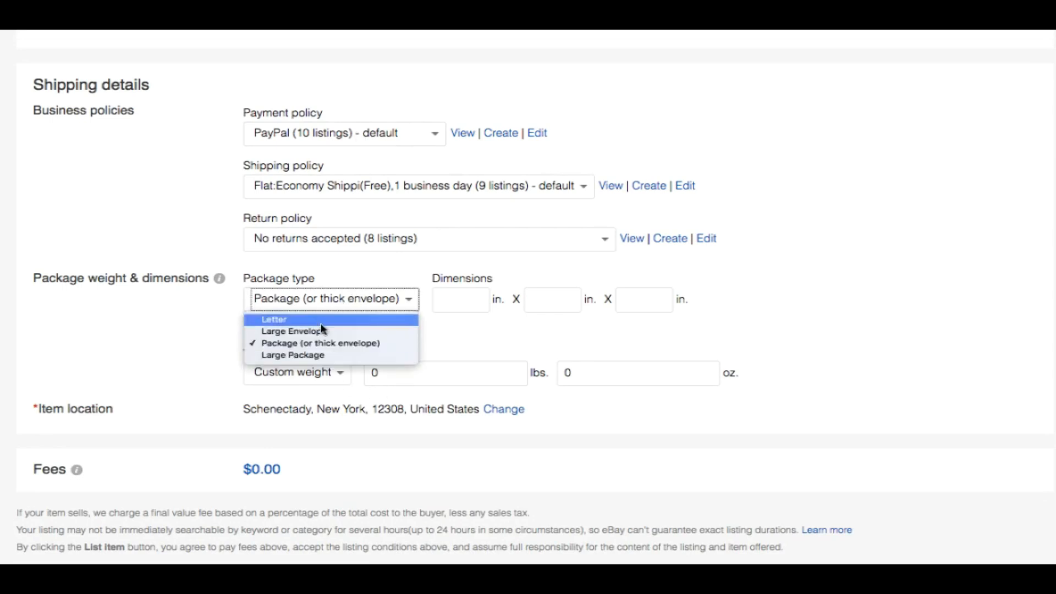
pyautogui.click(565, 362)
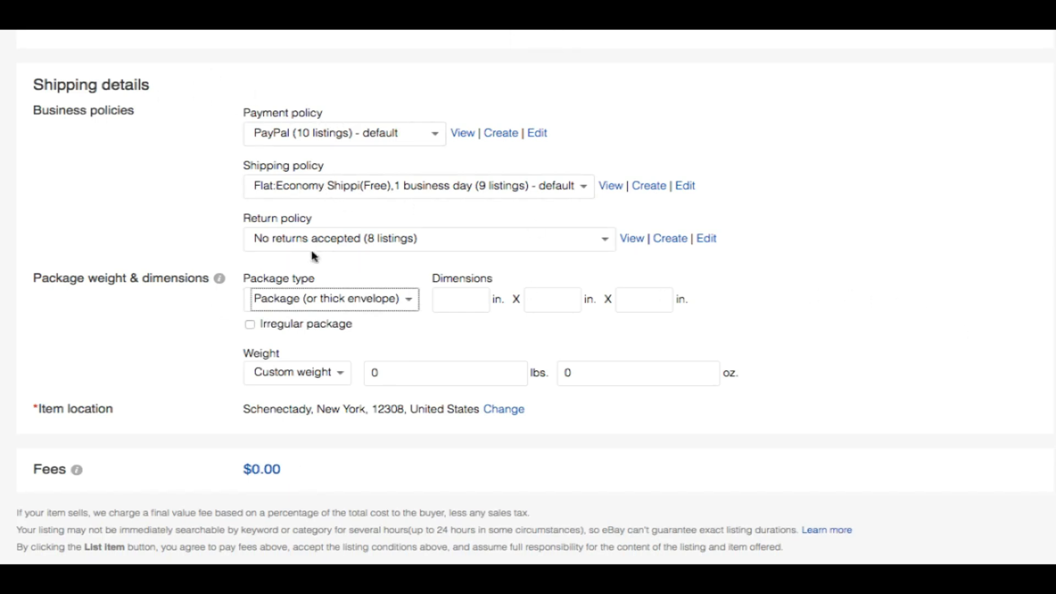
# - Keep the return policy at No returns accepted and submit the item for listing
pyautogui.click(367, 237)
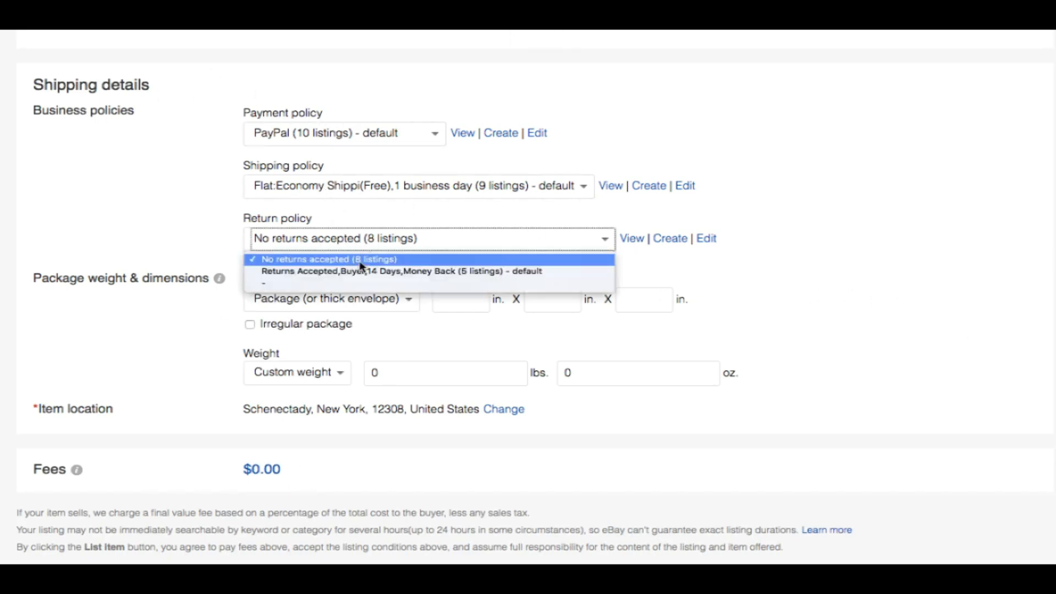
pyautogui.click(367, 261)
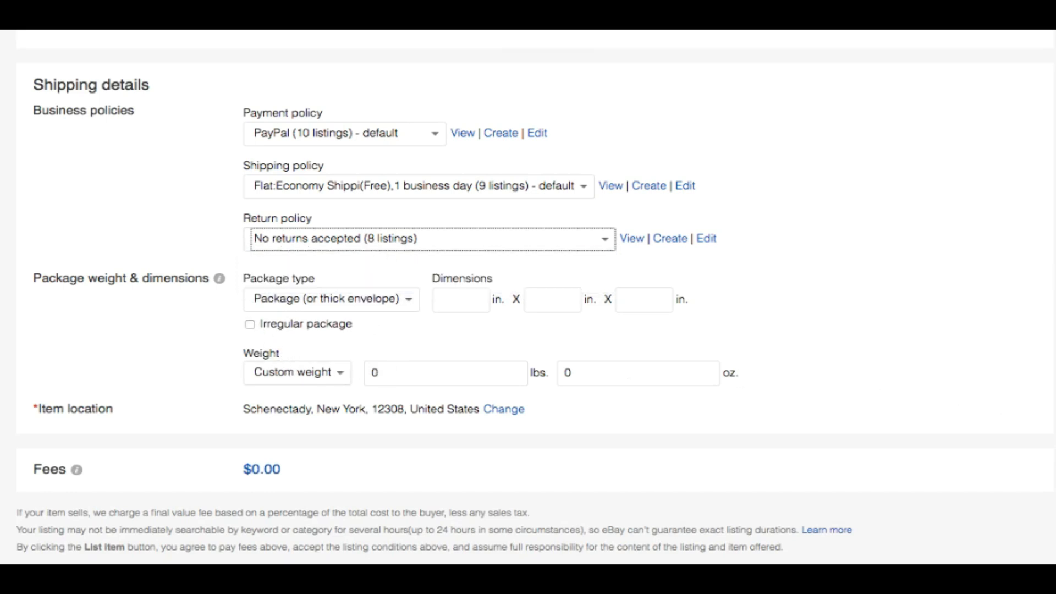
pyautogui.scroll(-2, 528, 297)
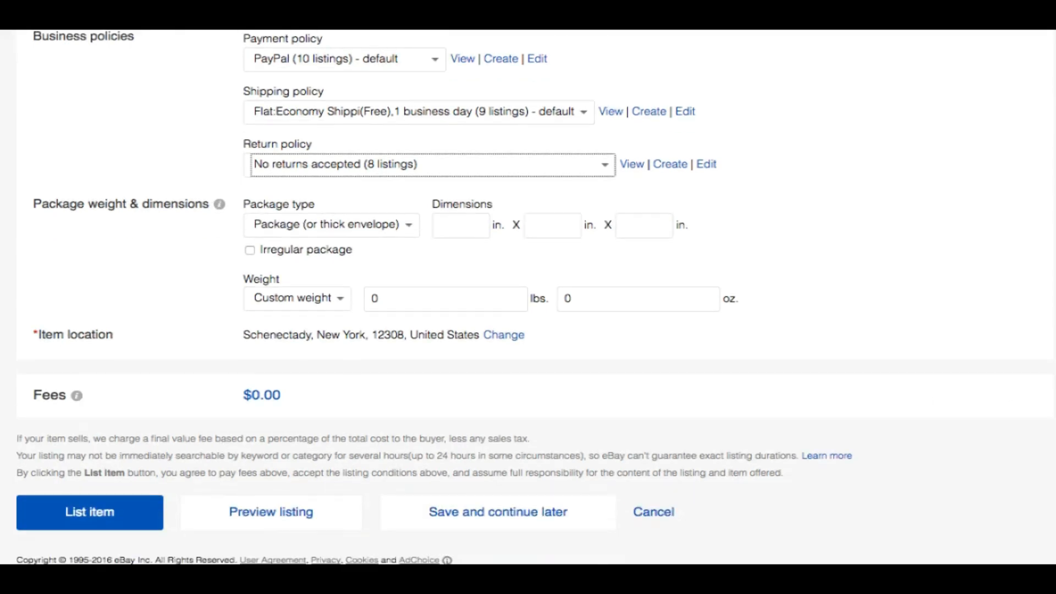
pyautogui.click(113, 507)
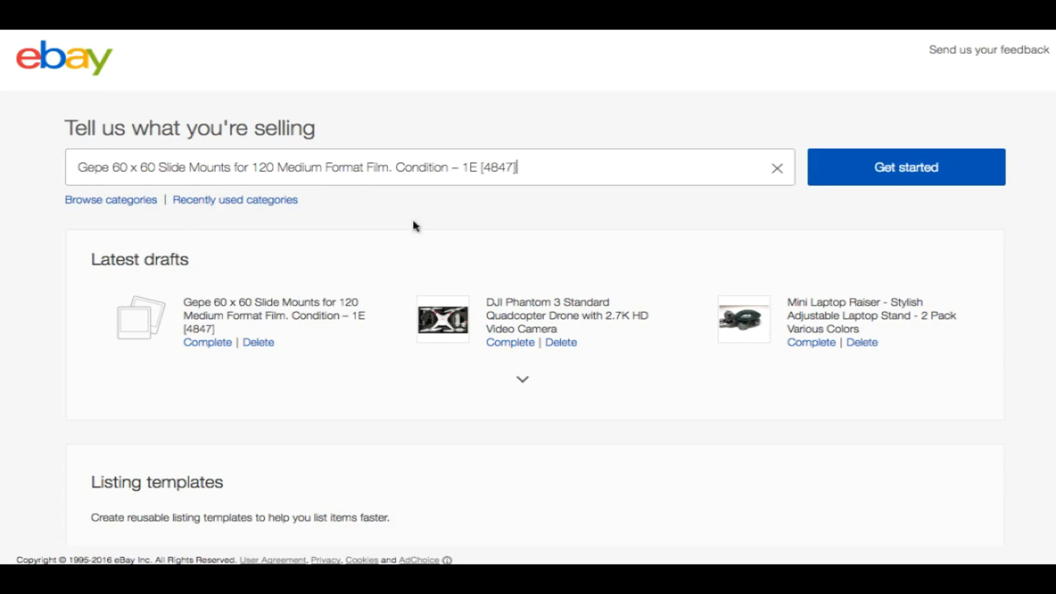
# - Paste the item title "Gepe 60 x 60 Slide Mounts for 120 Medium Format Film. Condition – 1E [4847]" as what is being sold
pyautogui.rightClick(201, 165)
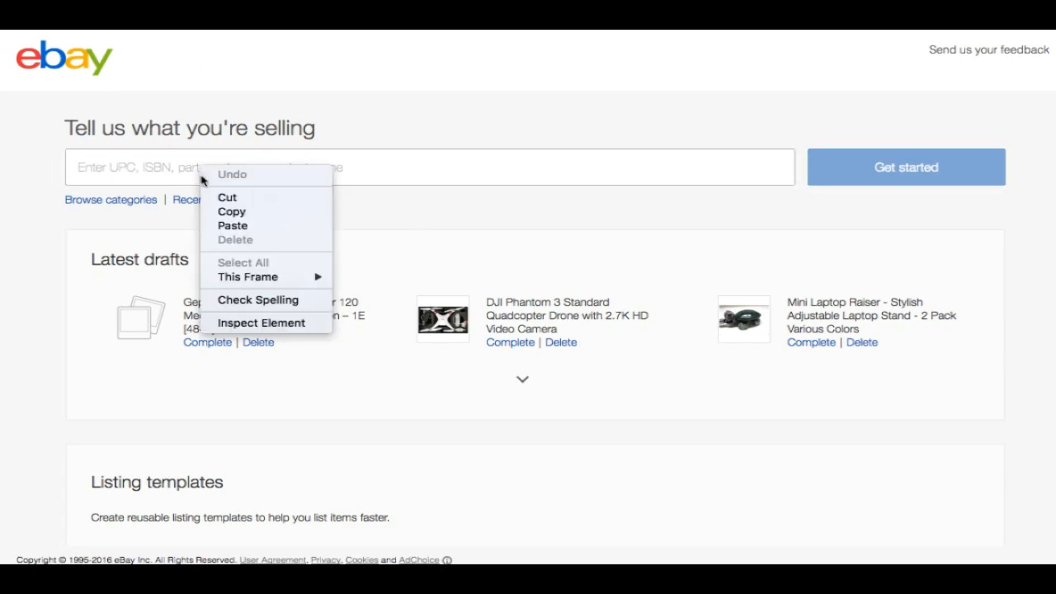
pyautogui.click(242, 227)
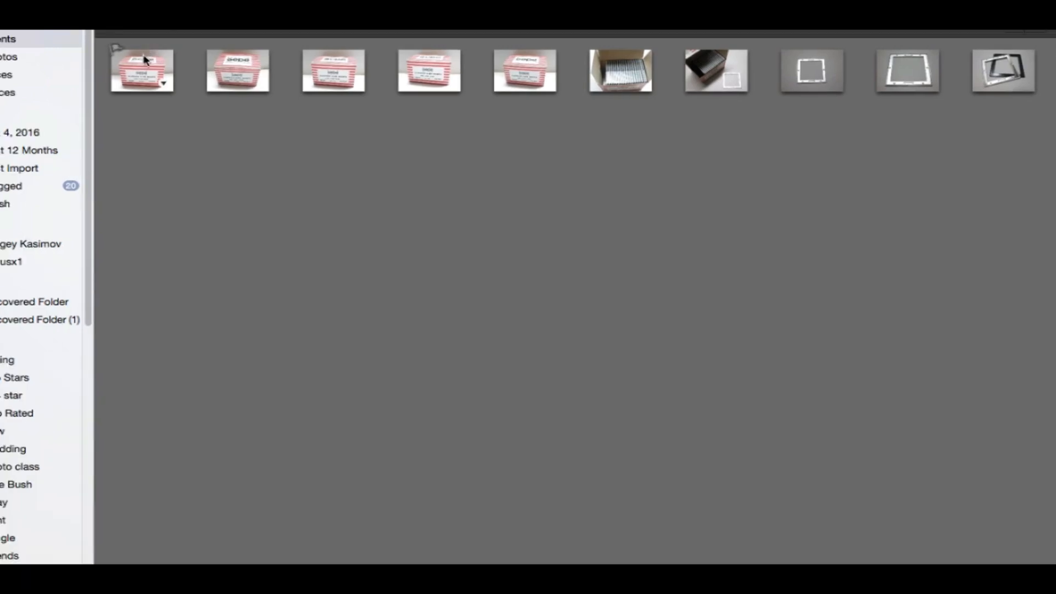
# - Switch to iPhoto, open the first Gepe box photo for editing and apply the Lighten effect twice
pyautogui.click(121, 60)
pyautogui.doubleClick(145, 64)
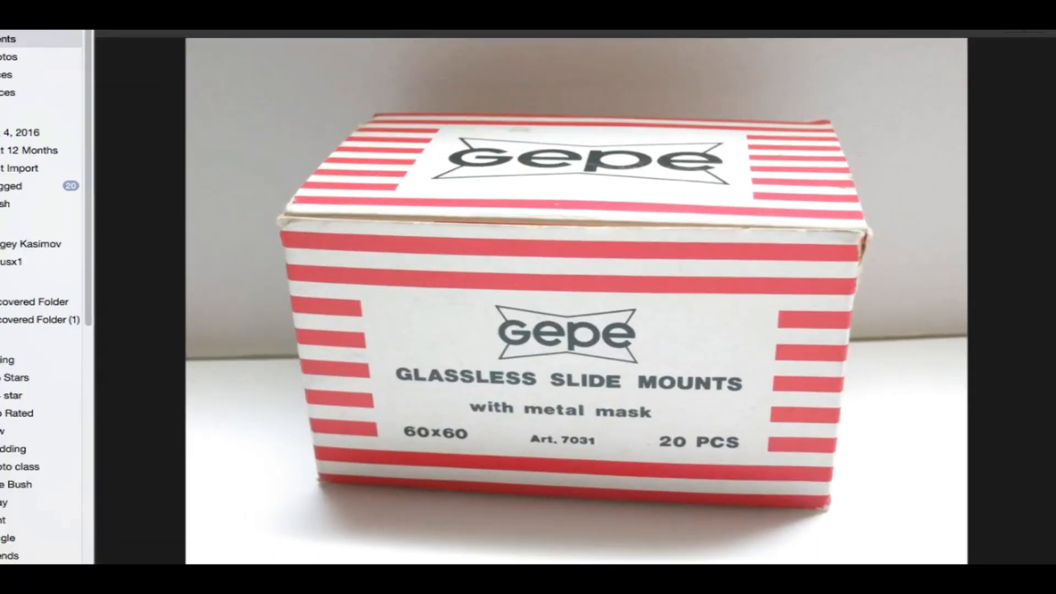
pyautogui.click(899, 576)
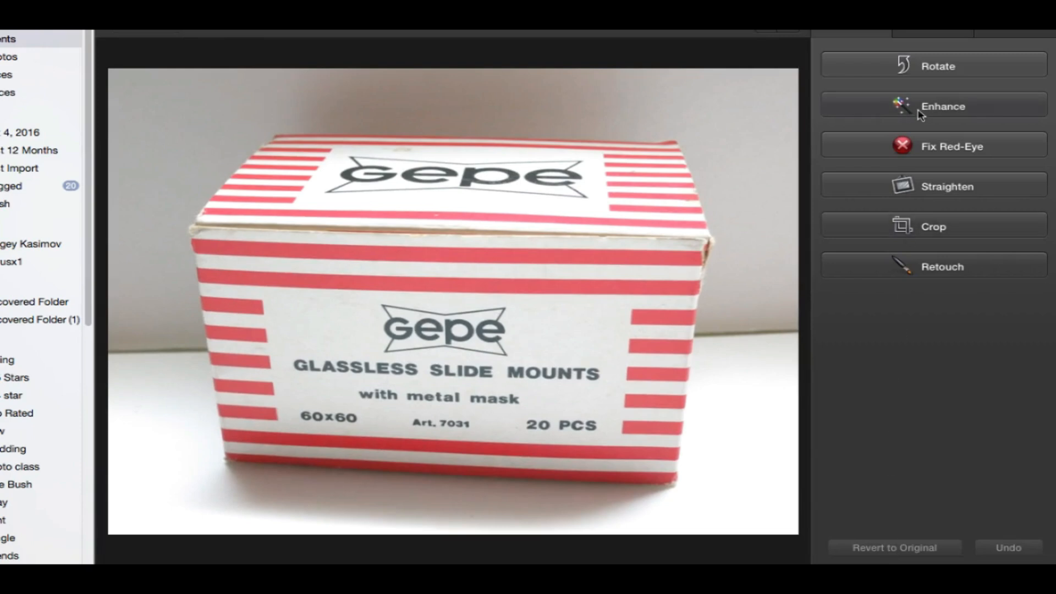
pyautogui.click(934, 34)
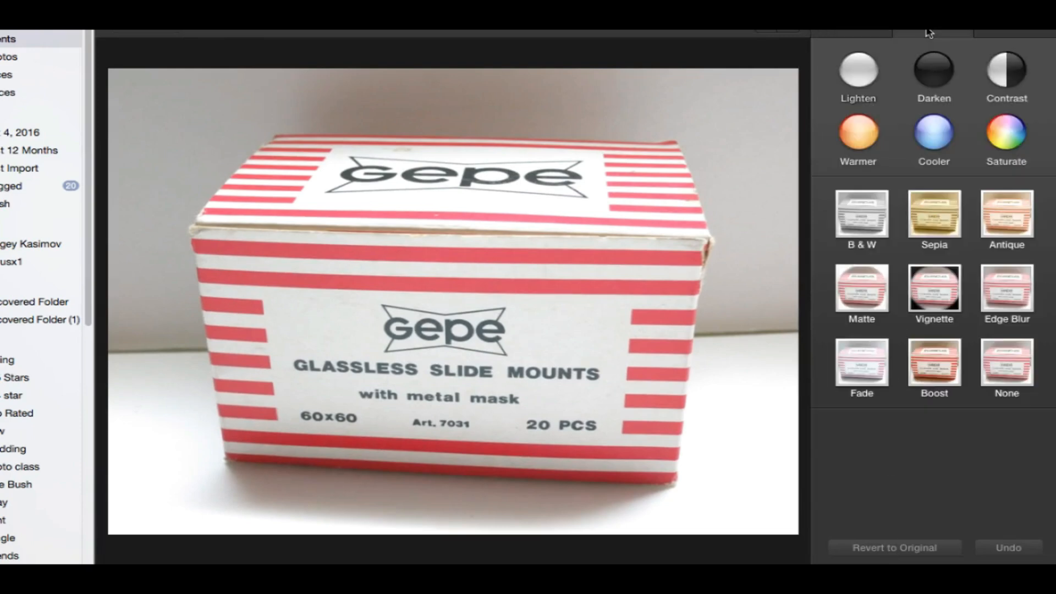
pyautogui.click(859, 69)
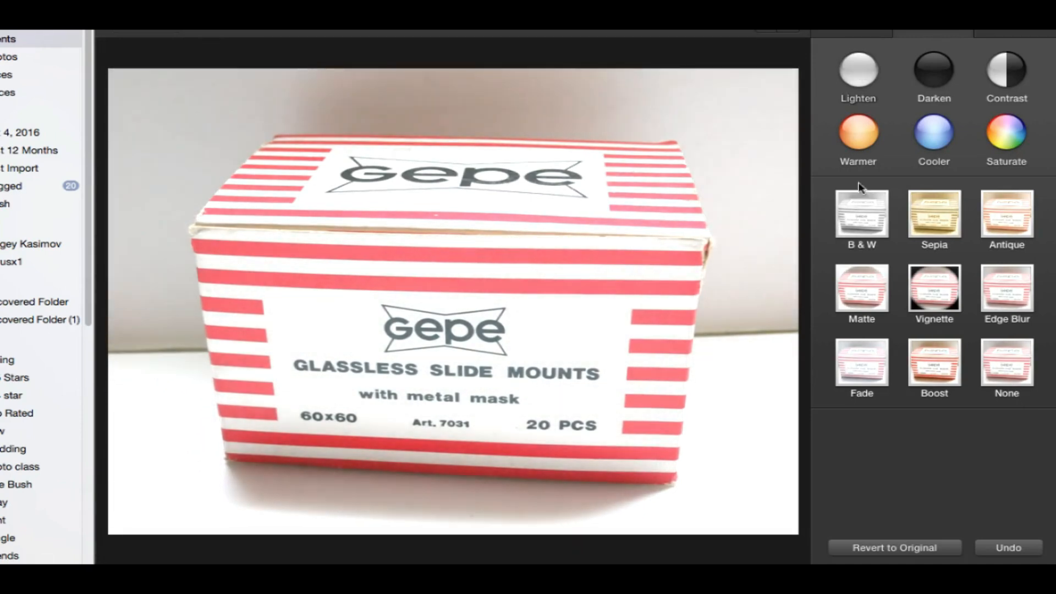
pyautogui.click(858, 68)
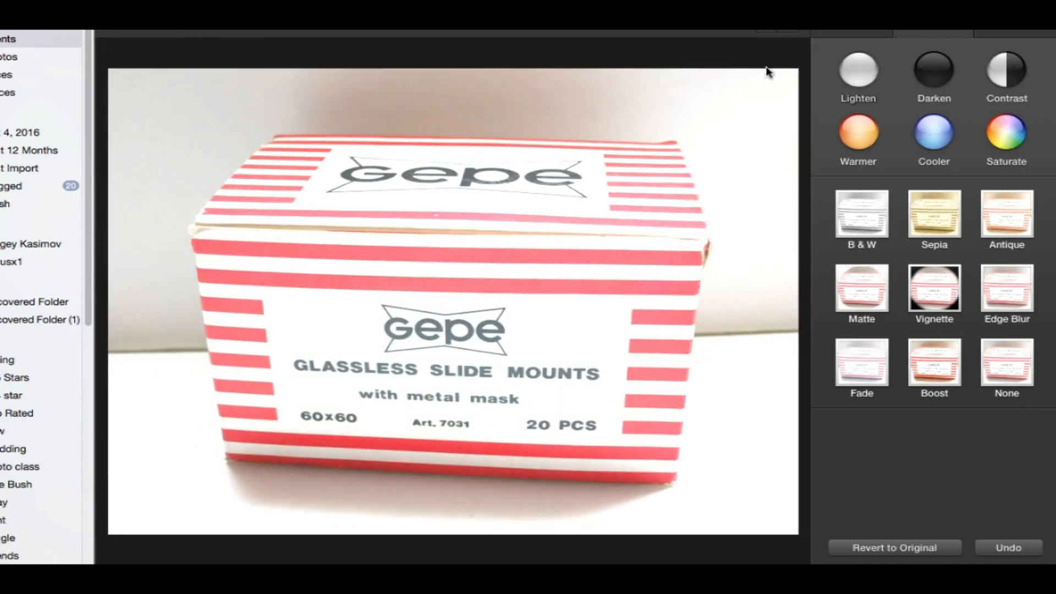
# - Retouch away the horizontal background line on both sides of the Gepe box
pyautogui.click(852, 33)
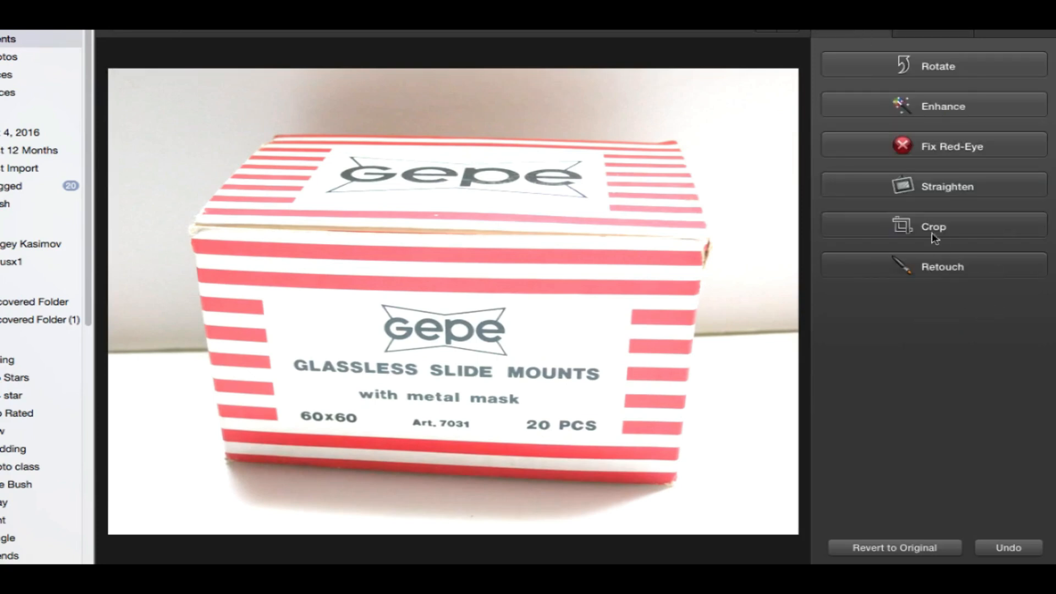
pyautogui.click(929, 268)
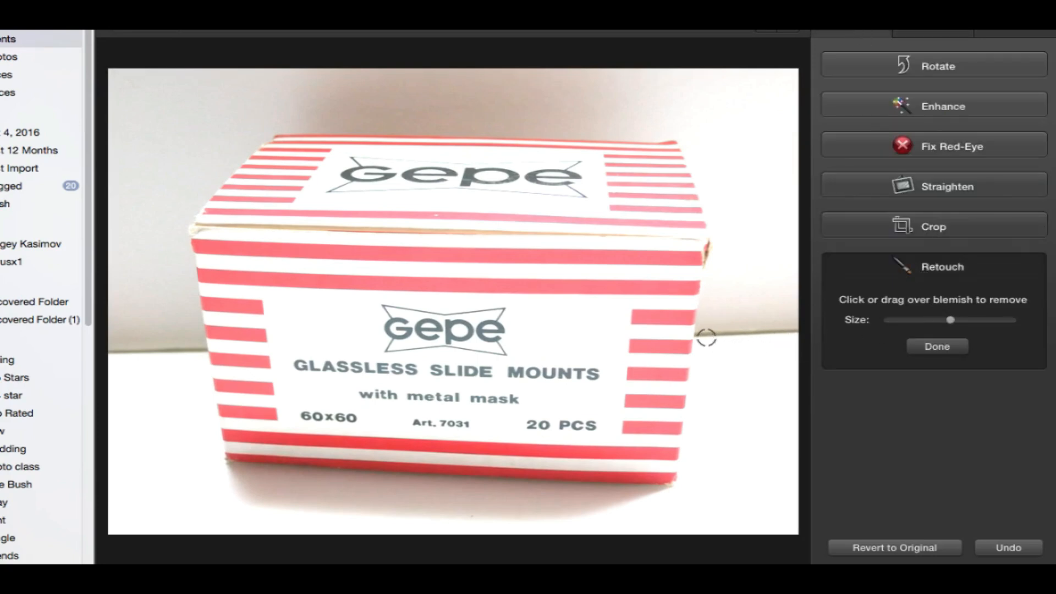
pyautogui.moveTo(698, 334); pyautogui.dragTo(800, 336)
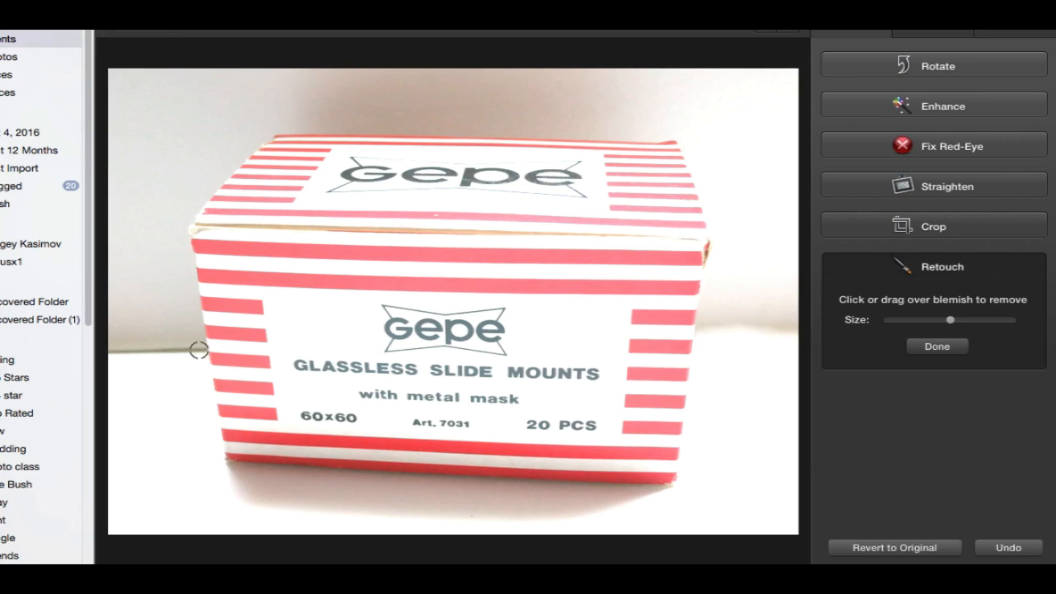
pyautogui.moveTo(206, 349); pyautogui.dragTo(106, 348)
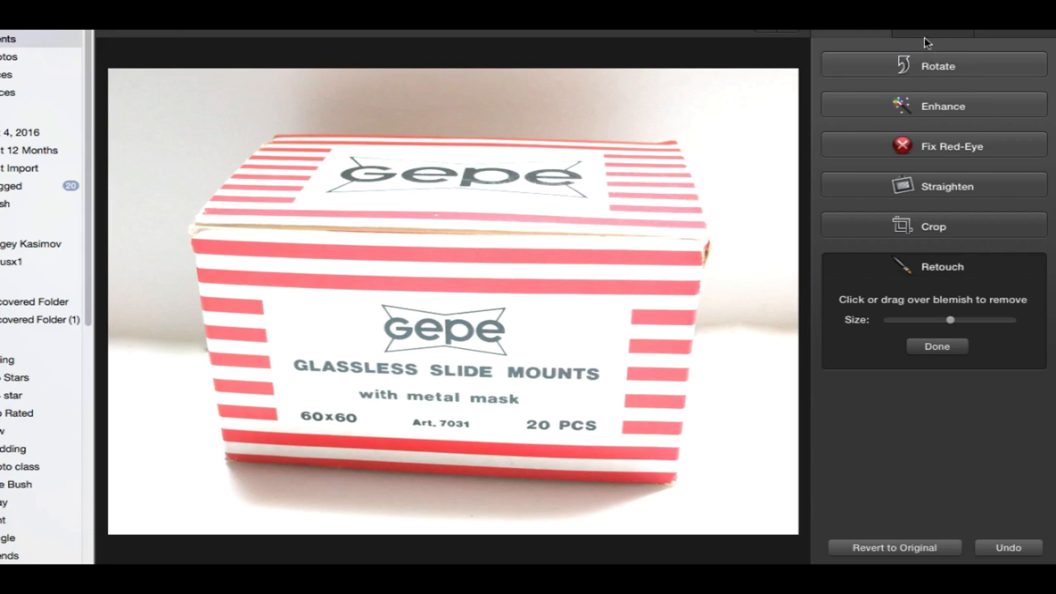
# - Lower the photo's white point in the levels to 74% to whiten the background
pyautogui.click(988, 35)
pyautogui.click(1020, 36)
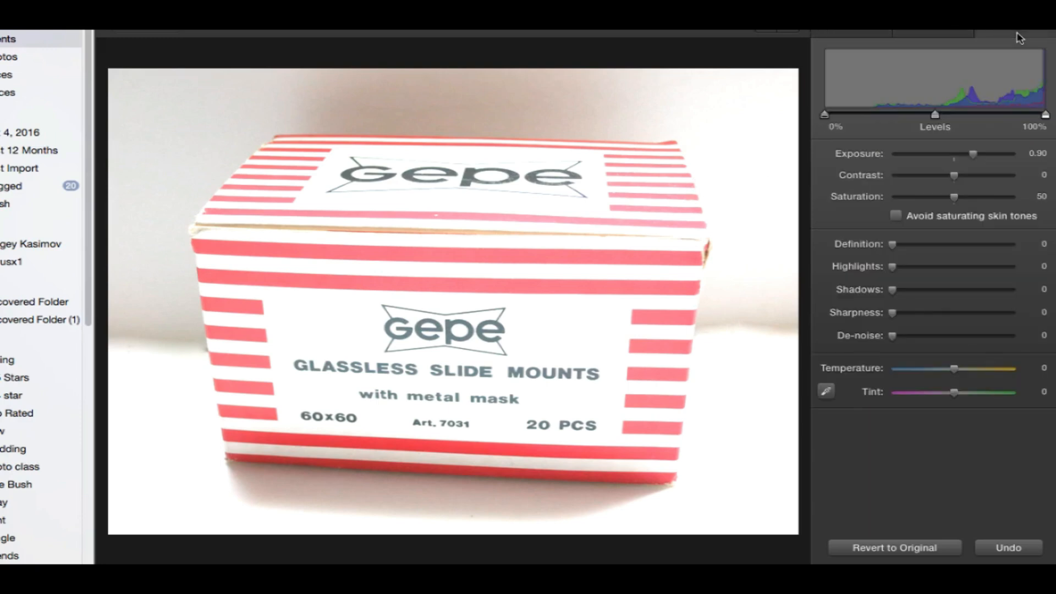
pyautogui.moveTo(1046, 116); pyautogui.dragTo(988, 110)
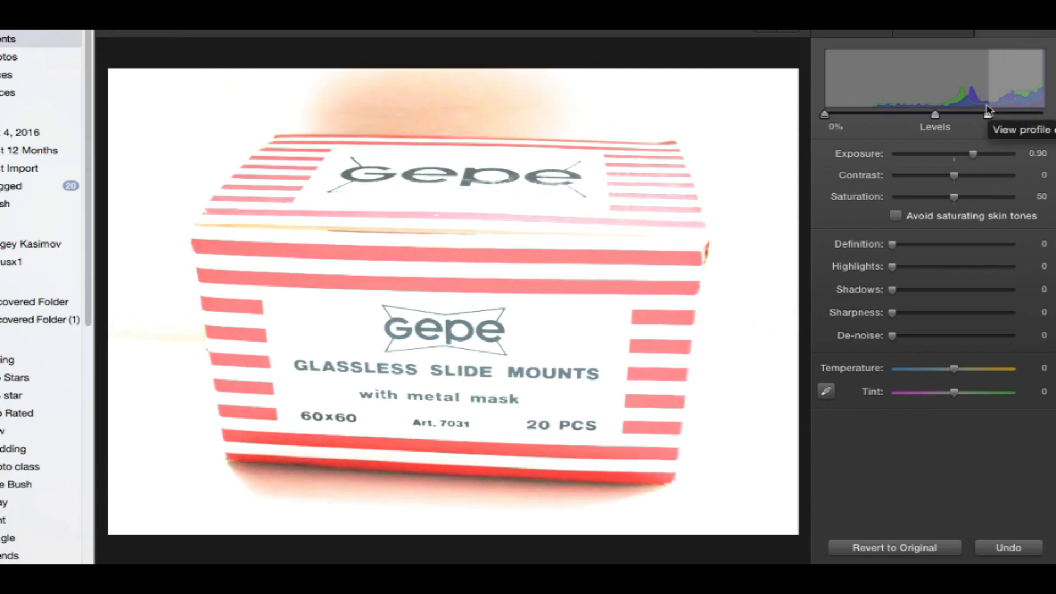
# - Raise the photo's exposure to 1.19 and shift the midtone level toward the highlights
pyautogui.click(846, 32)
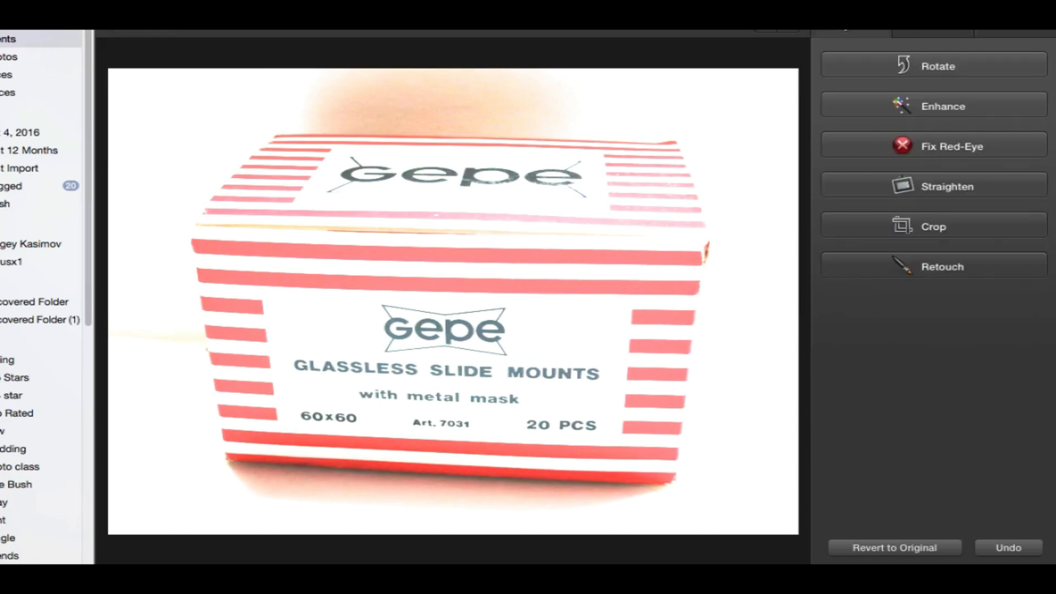
pyautogui.click(982, 33)
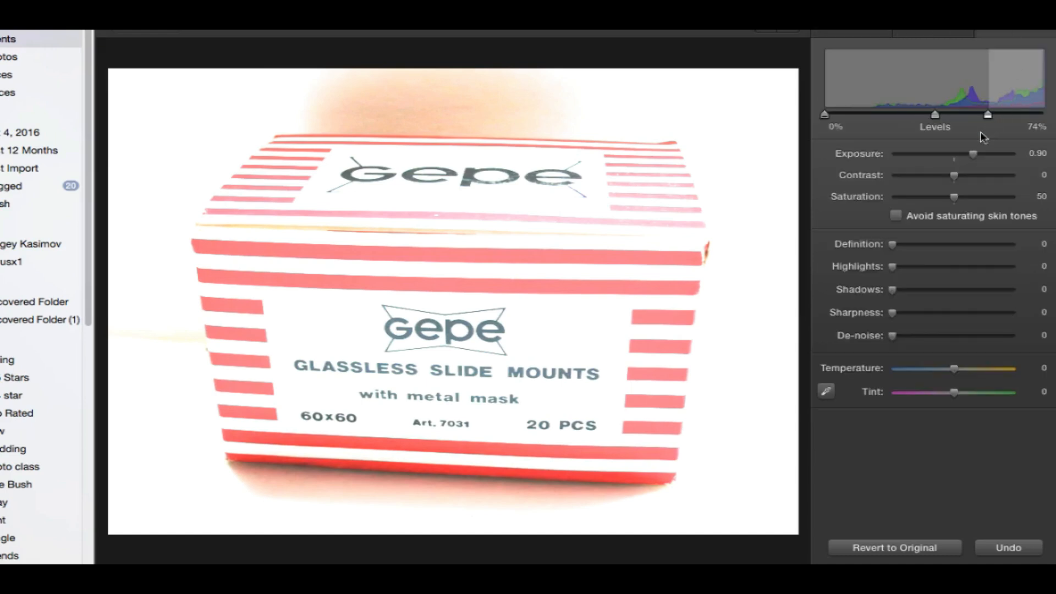
pyautogui.moveTo(974, 156); pyautogui.dragTo(982, 164)
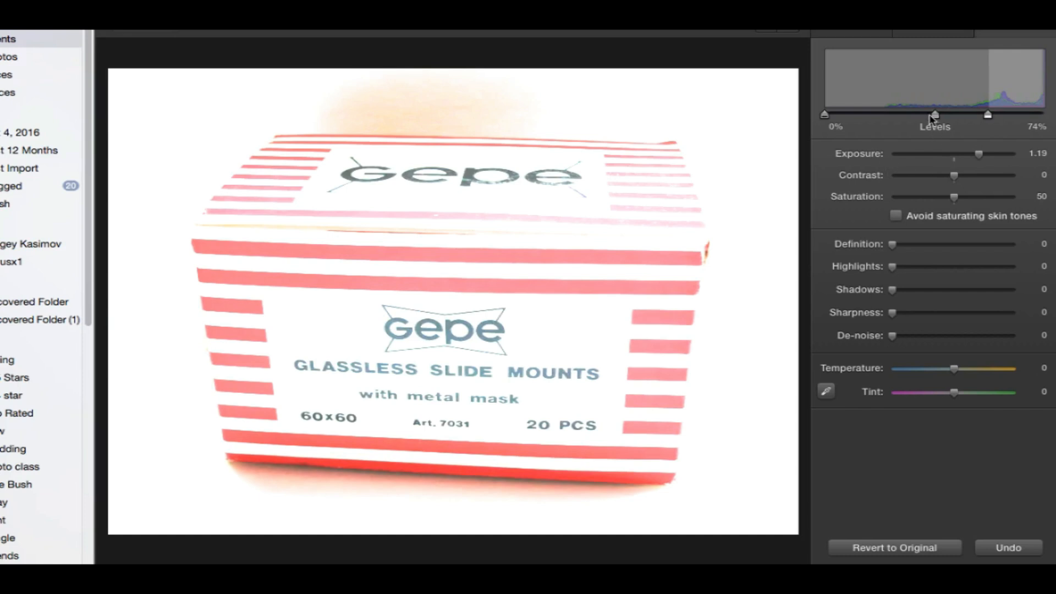
pyautogui.moveTo(935, 114); pyautogui.dragTo(960, 117)
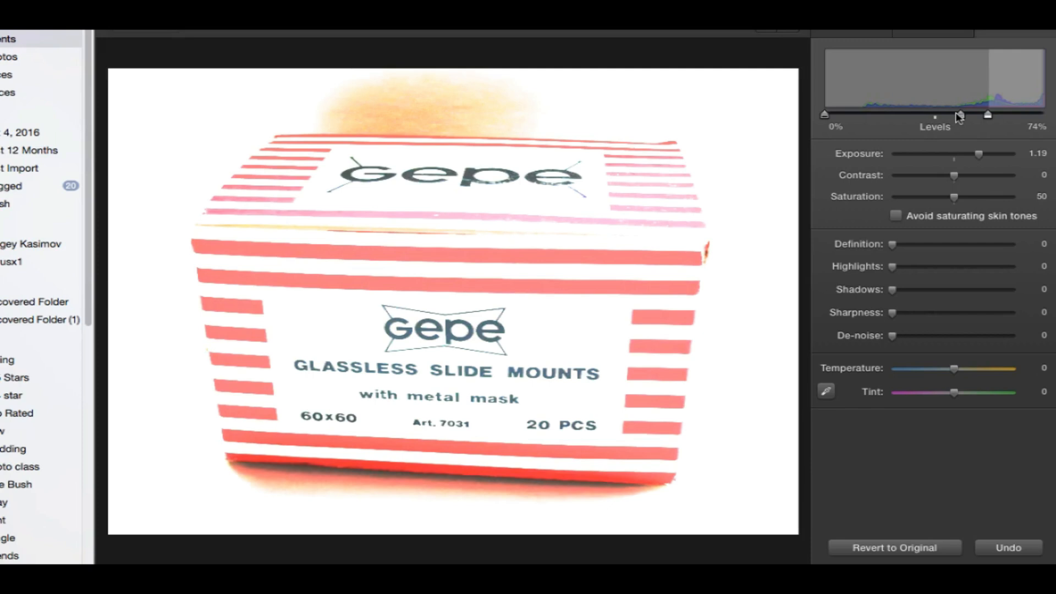
# - Retouch the orange background shadow above the box using the largest brush size
pyautogui.click(862, 32)
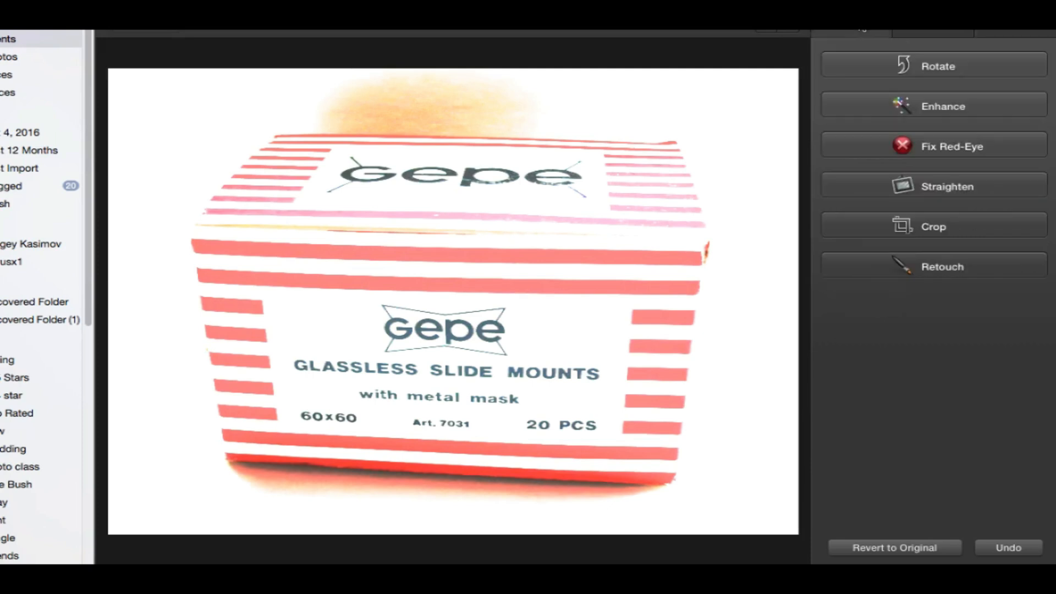
pyautogui.click(915, 267)
pyautogui.moveTo(948, 321); pyautogui.dragTo(1013, 320)
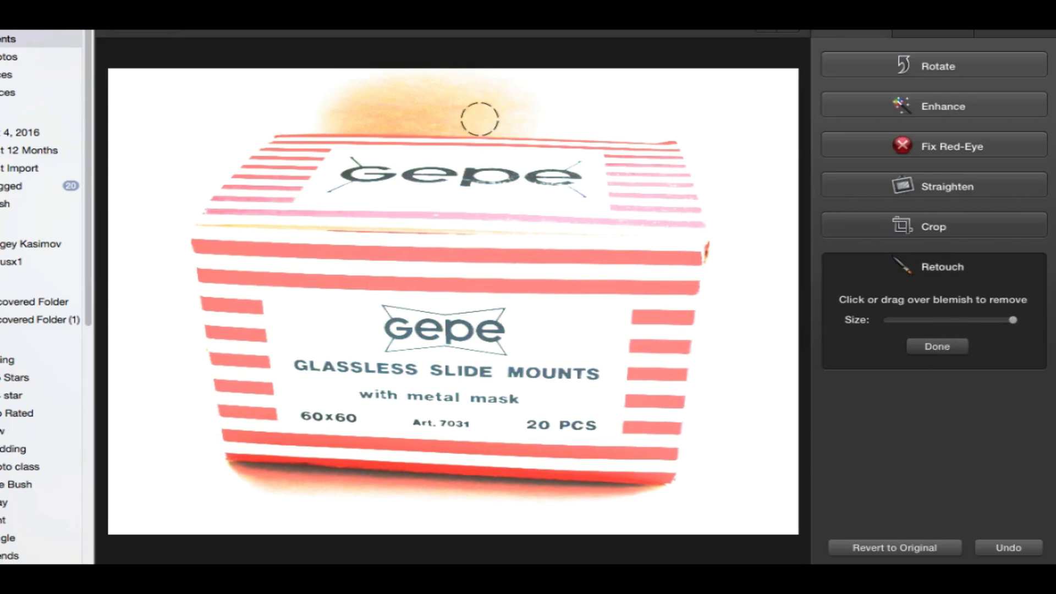
pyautogui.moveTo(531, 107); pyautogui.dragTo(396, 102)
pyautogui.moveTo(549, 113)
pyautogui.mouseDown()
pyautogui.moveTo(336, 105)
pyautogui.moveTo(486, 99)
pyautogui.mouseUp()
pyautogui.moveTo(273, 107)
pyautogui.mouseDown()
pyautogui.moveTo(383, 114)
pyautogui.moveTo(486, 103)
pyautogui.mouseUp()
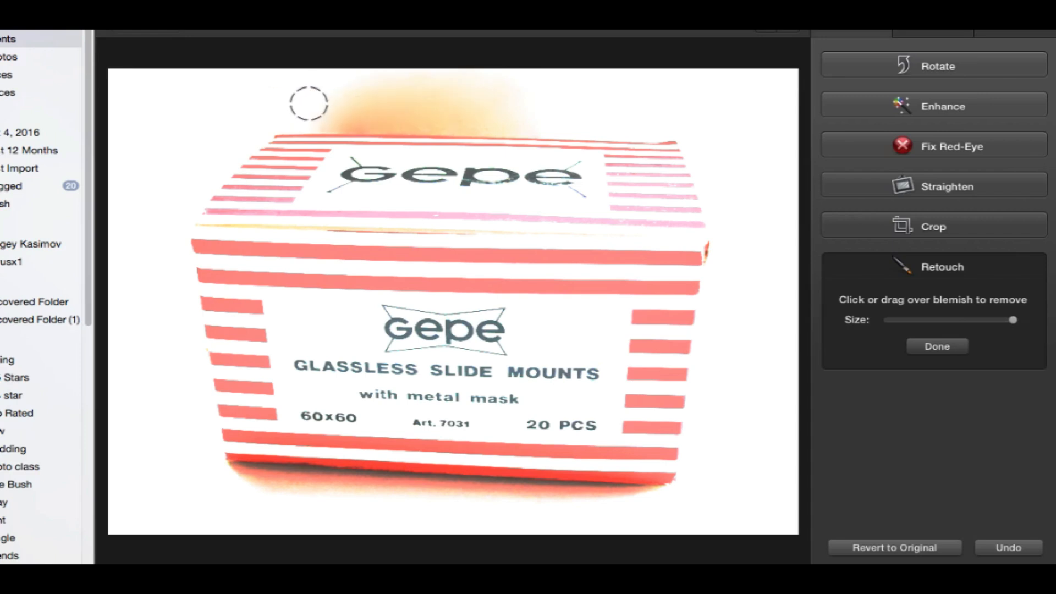
pyautogui.moveTo(307, 103); pyautogui.dragTo(509, 102)
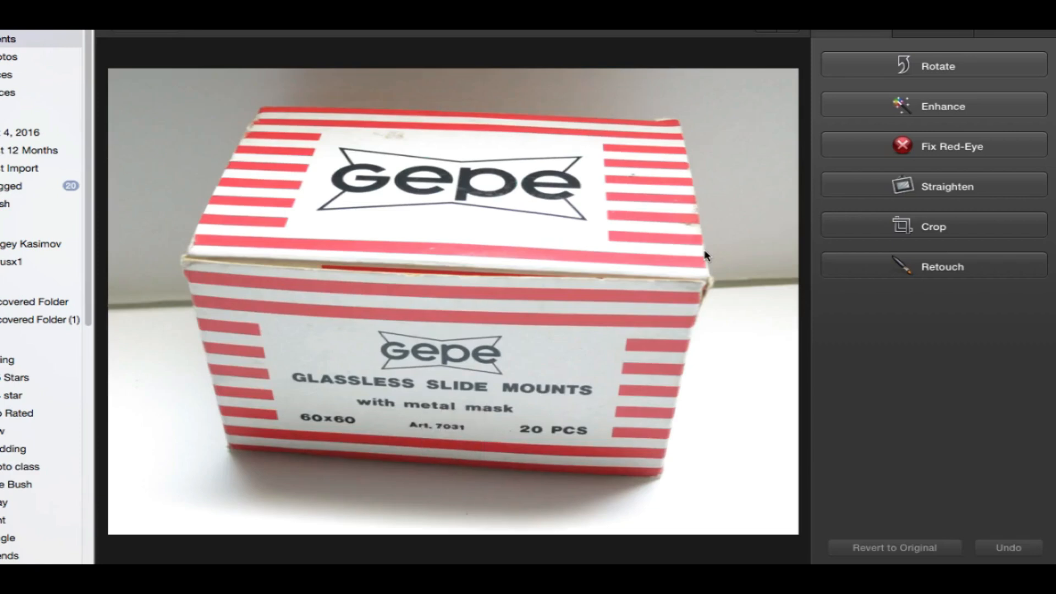
# - Retouch away the background line on both sides of the closed box in the current photo
pyautogui.click(929, 262)
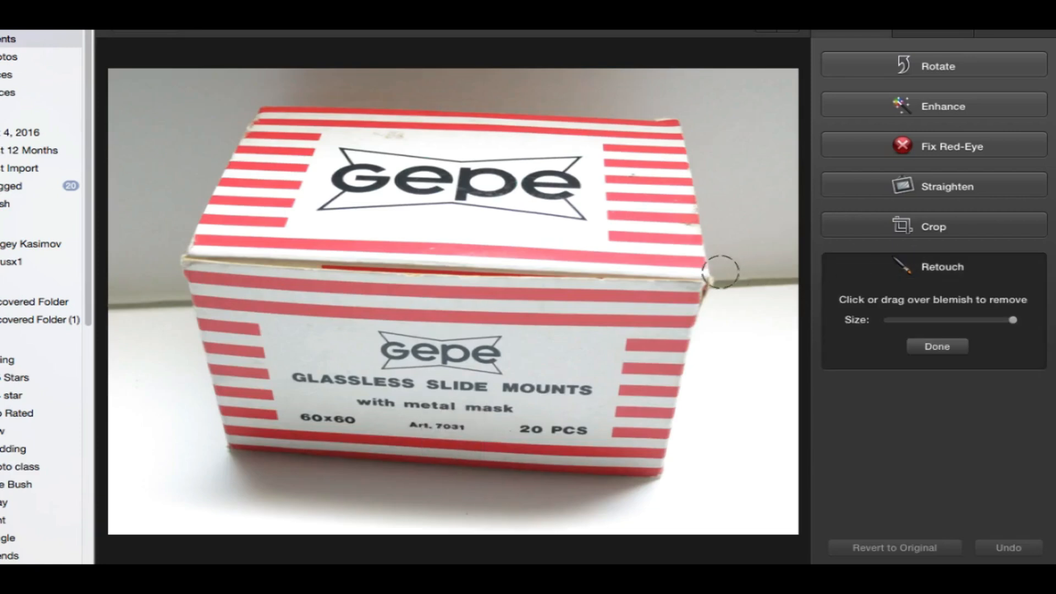
pyautogui.moveTo(731, 283); pyautogui.dragTo(804, 281)
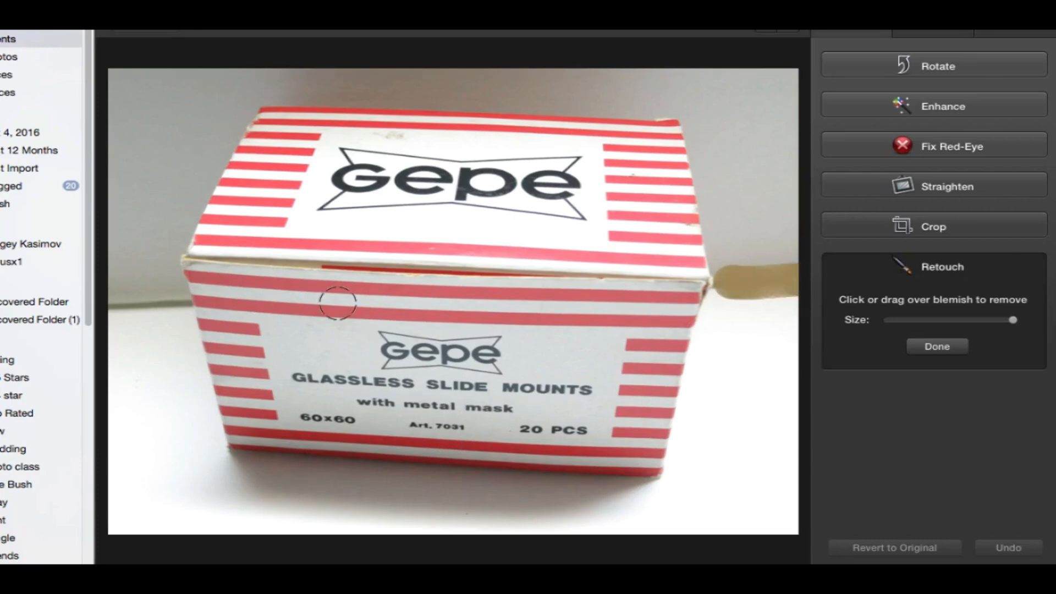
pyautogui.moveTo(174, 302); pyautogui.dragTo(148, 304)
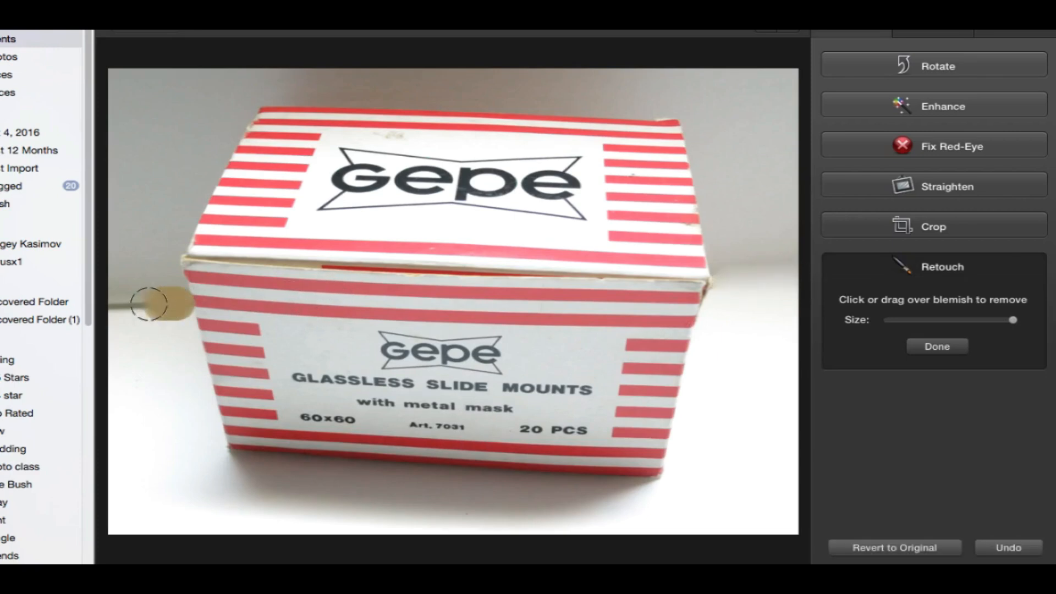
# - Lower the white point of the closed-box photo's levels to 58% to whiten its background
pyautogui.click(1007, 31)
pyautogui.moveTo(1044, 116); pyautogui.dragTo(914, 129)
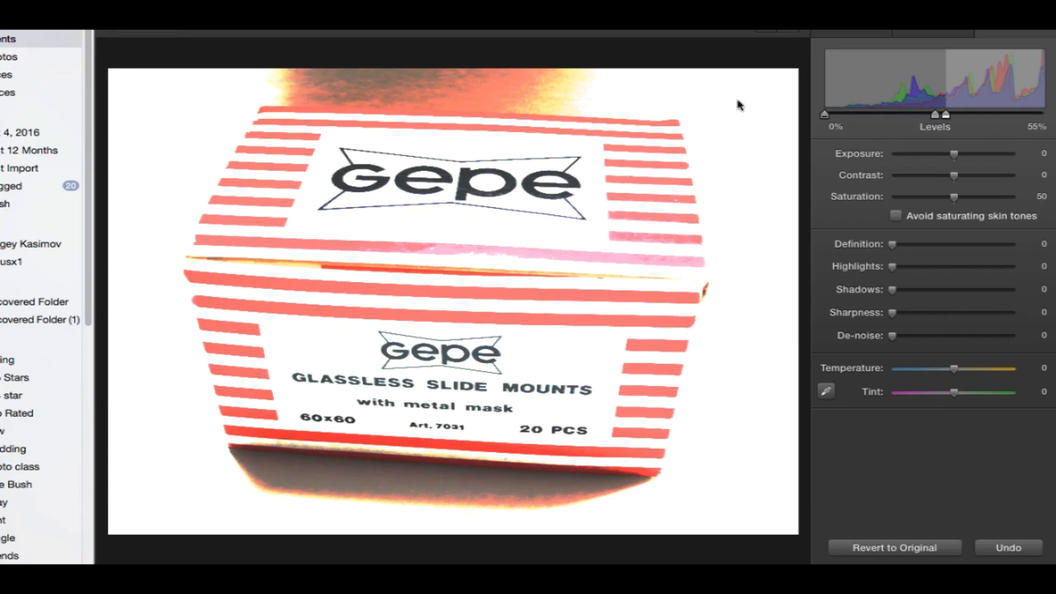
pyautogui.moveTo(945, 115)
pyautogui.mouseDown()
pyautogui.moveTo(960, 117)
pyautogui.moveTo(945, 117)
pyautogui.moveTo(952, 125)
pyautogui.mouseUp()
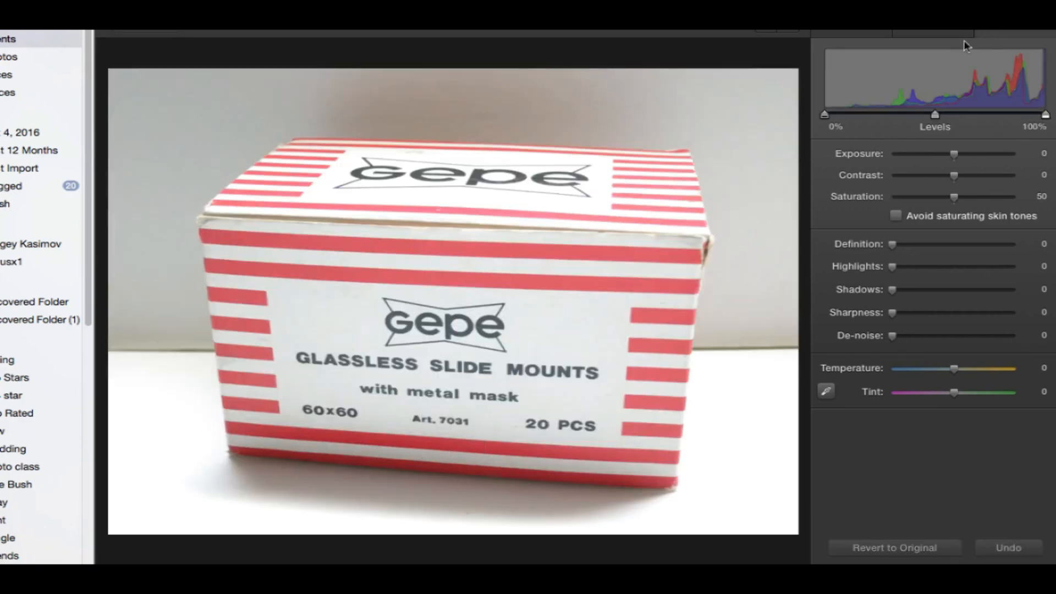
# - In the front-view photo of the closed box, retouch away the horizontal background line on both sides
pyautogui.click(850, 33)
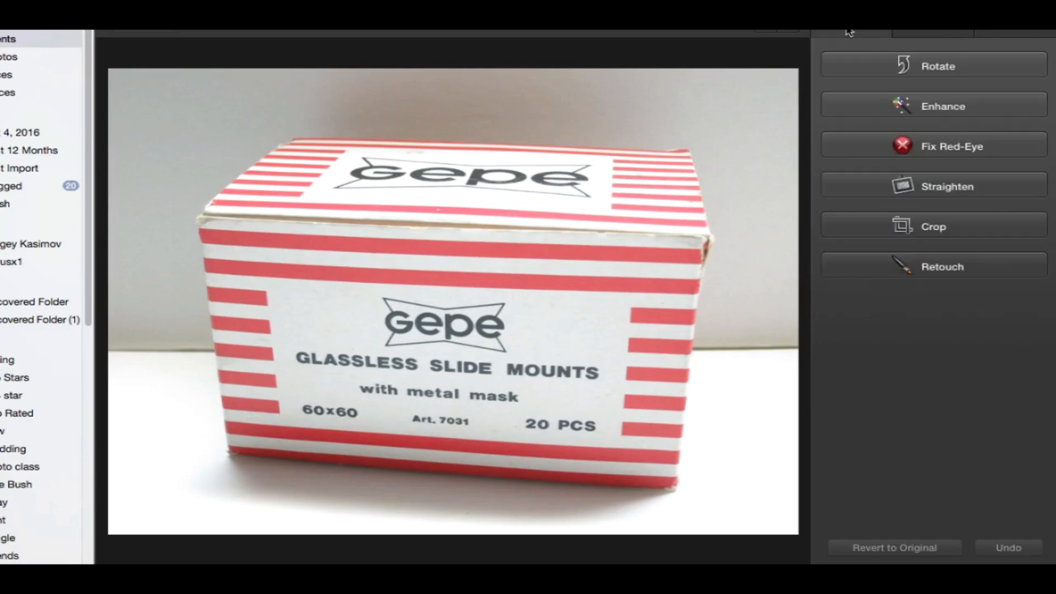
pyautogui.click(940, 275)
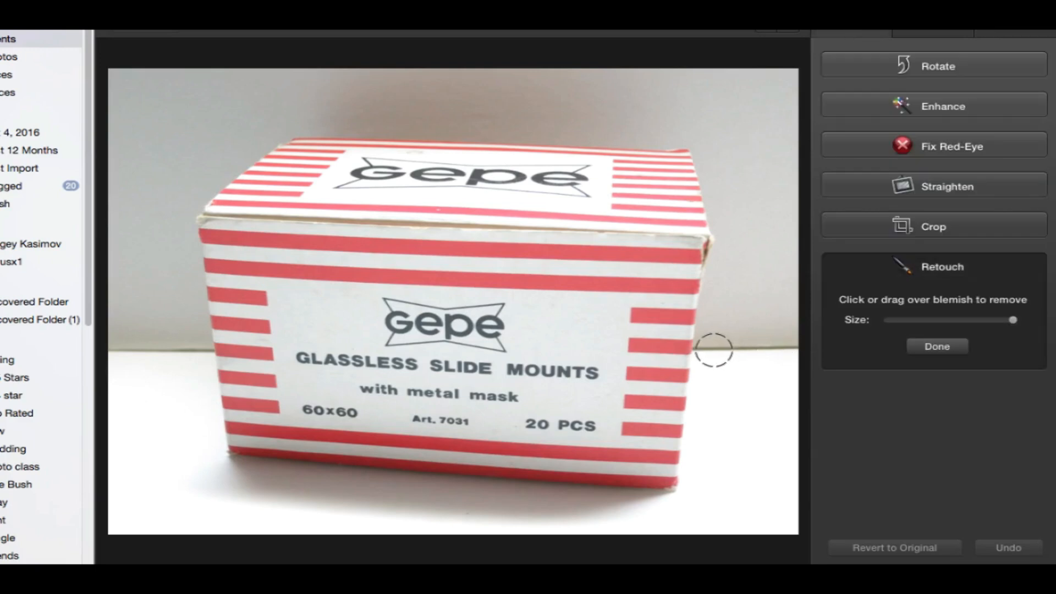
pyautogui.moveTo(696, 350); pyautogui.dragTo(798, 351)
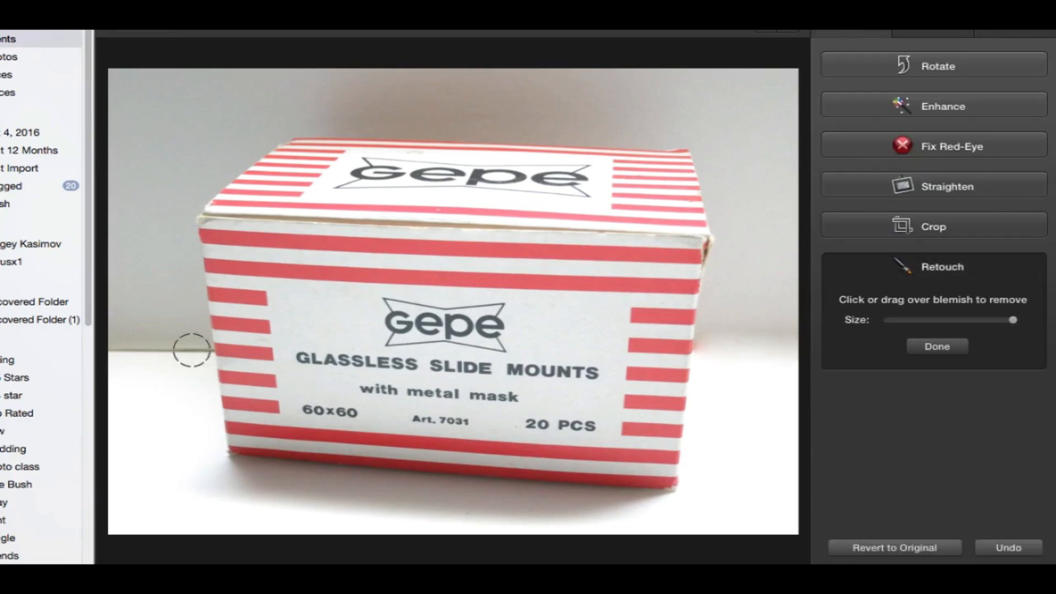
pyautogui.moveTo(198, 354); pyautogui.dragTo(85, 341)
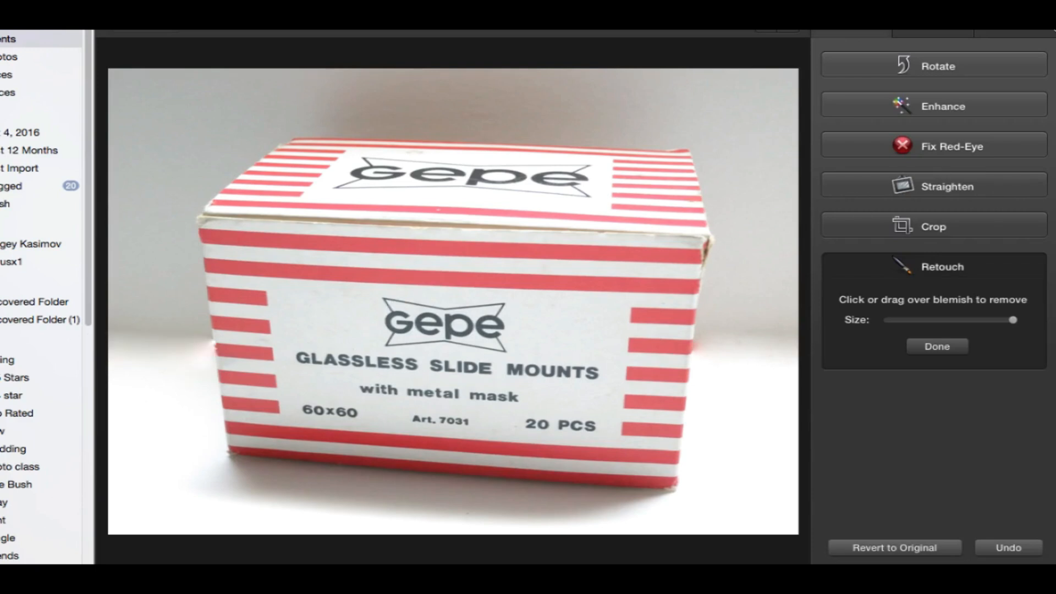
# - Lower the white point of the front-view box photo's levels to 70%
pyautogui.click(1016, 33)
pyautogui.moveTo(1046, 116); pyautogui.dragTo(981, 115)
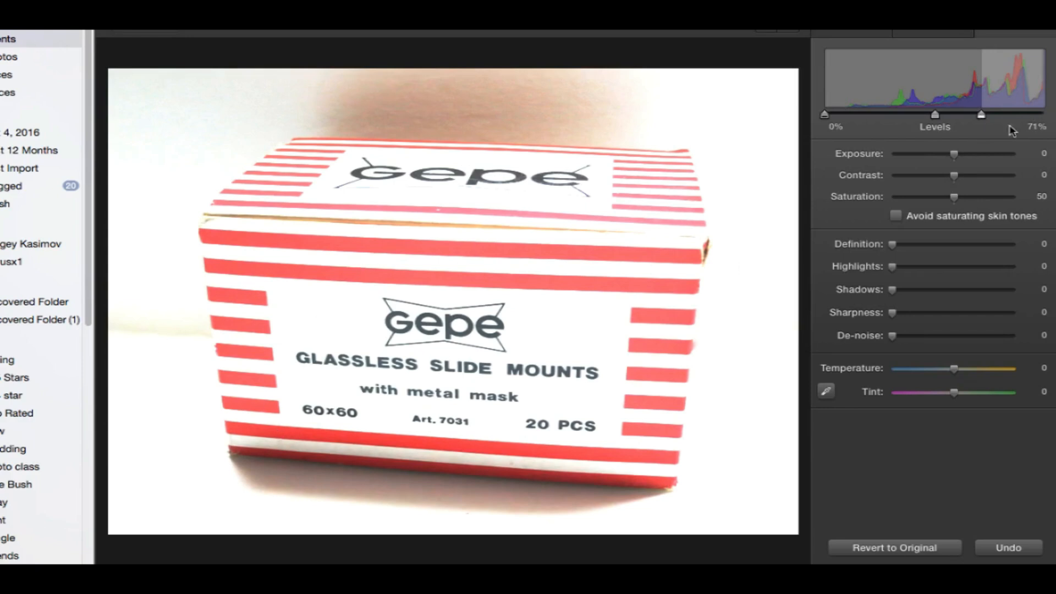
pyautogui.moveTo(982, 115); pyautogui.dragTo(979, 116)
# - Go back to the preceding closed-box photo with the overexposed orange shadow and delete it
pyautogui.press('Left')
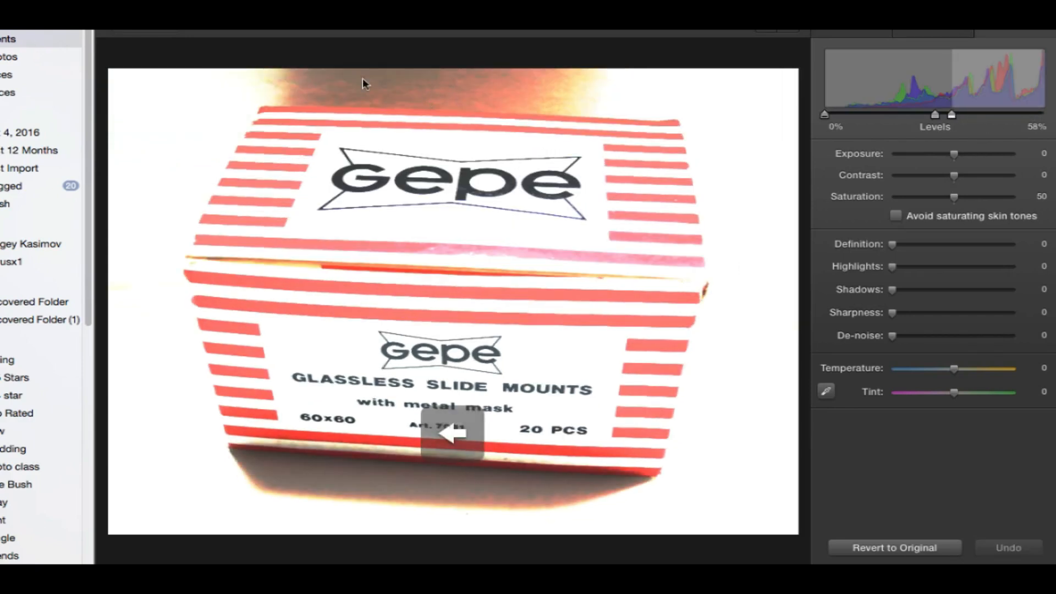
pyautogui.press('Delete')
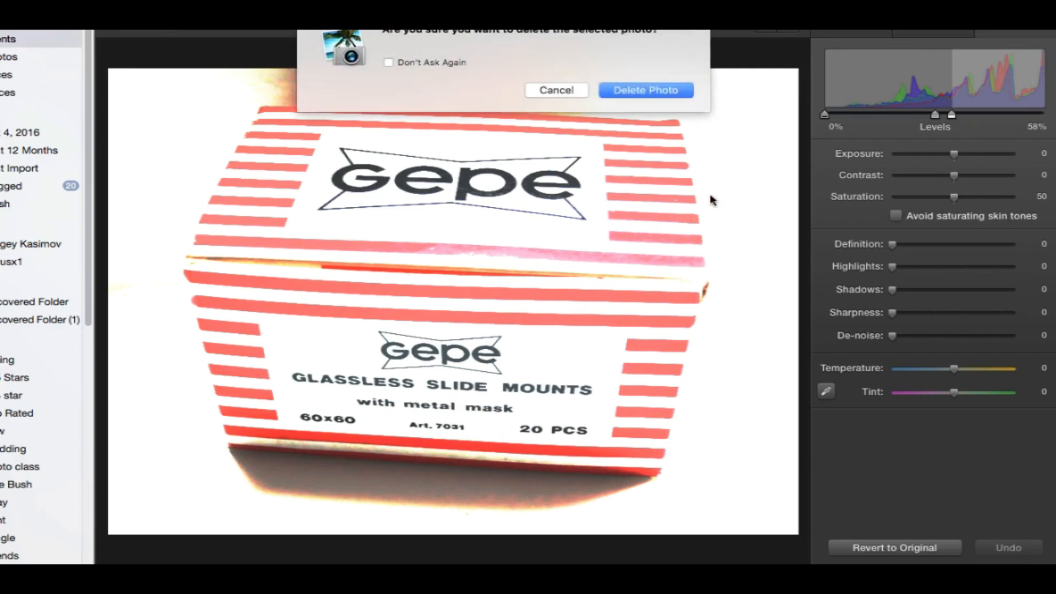
pyautogui.click(647, 93)
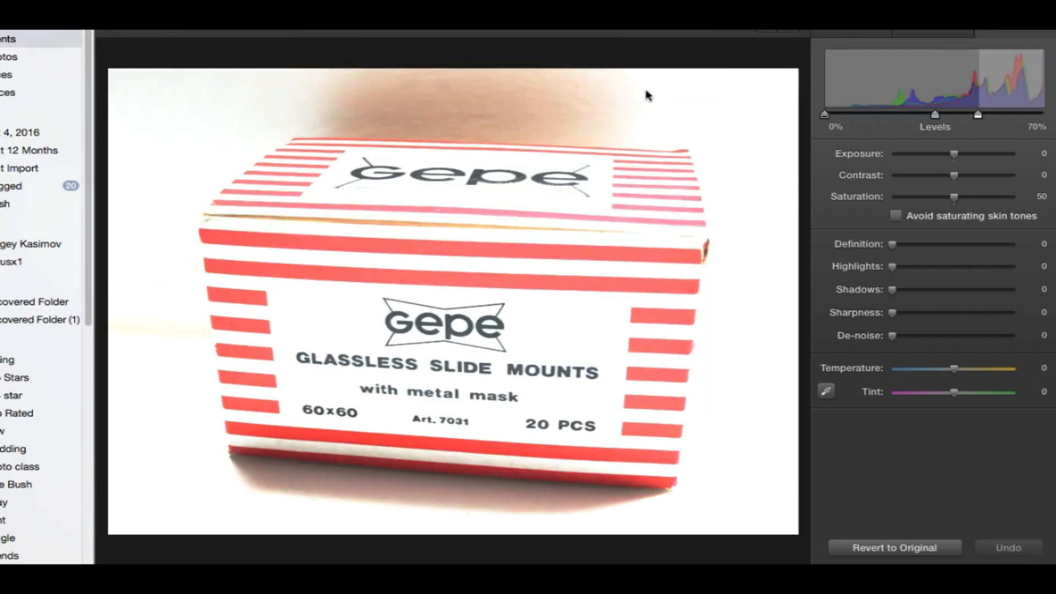
# - Go to the close-up of the open box full of mounts and raise its exposure to 0.76
pyautogui.press('Right')
pyautogui.press('Right')
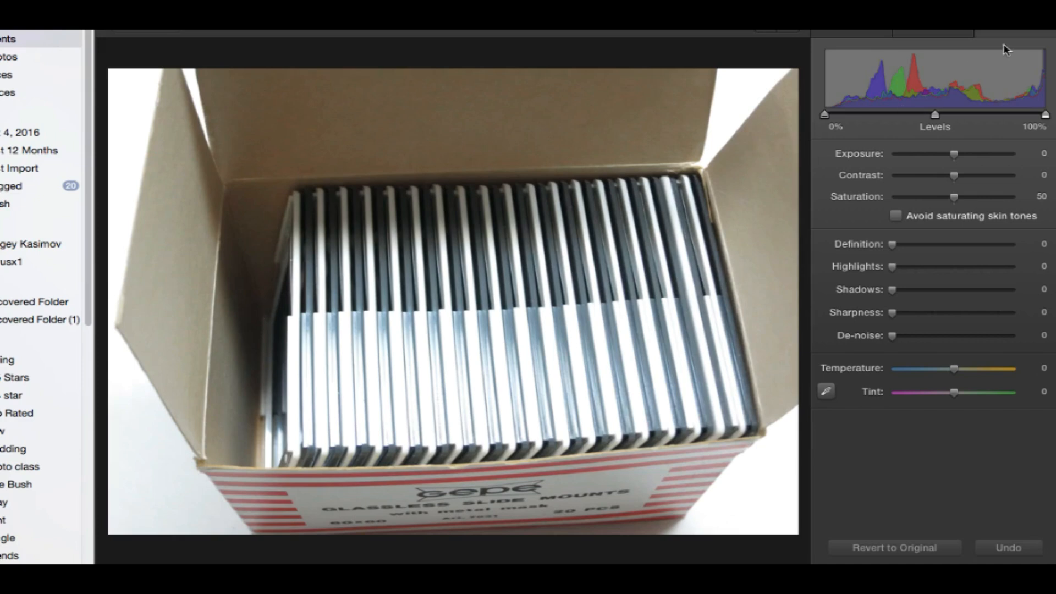
pyautogui.moveTo(955, 155); pyautogui.dragTo(971, 157)
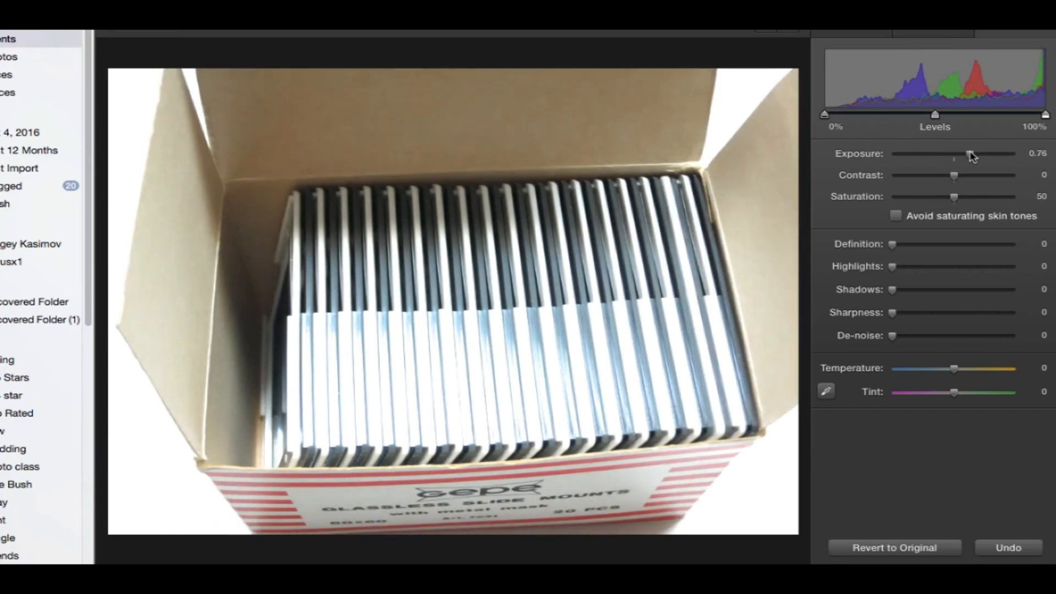
# - In the photo of the open box beside a loose mount, set the white point to 86% and exposure to 0.06
pyautogui.press('Right')
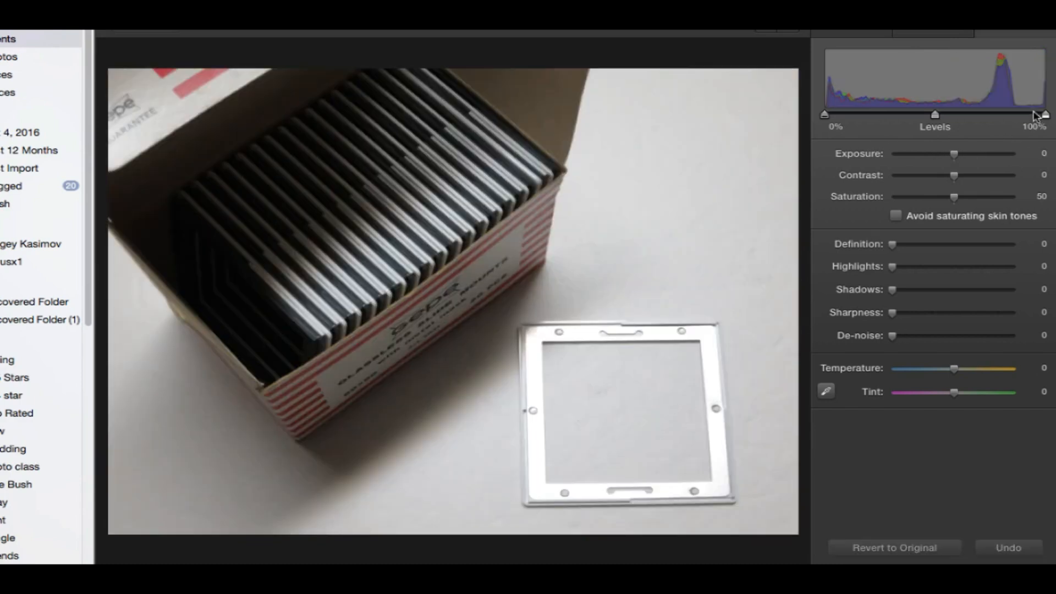
pyautogui.moveTo(1045, 114)
pyautogui.mouseDown()
pyautogui.moveTo(1007, 121)
pyautogui.moveTo(1015, 117)
pyautogui.mouseUp()
pyautogui.moveTo(969, 158); pyautogui.dragTo(957, 153)
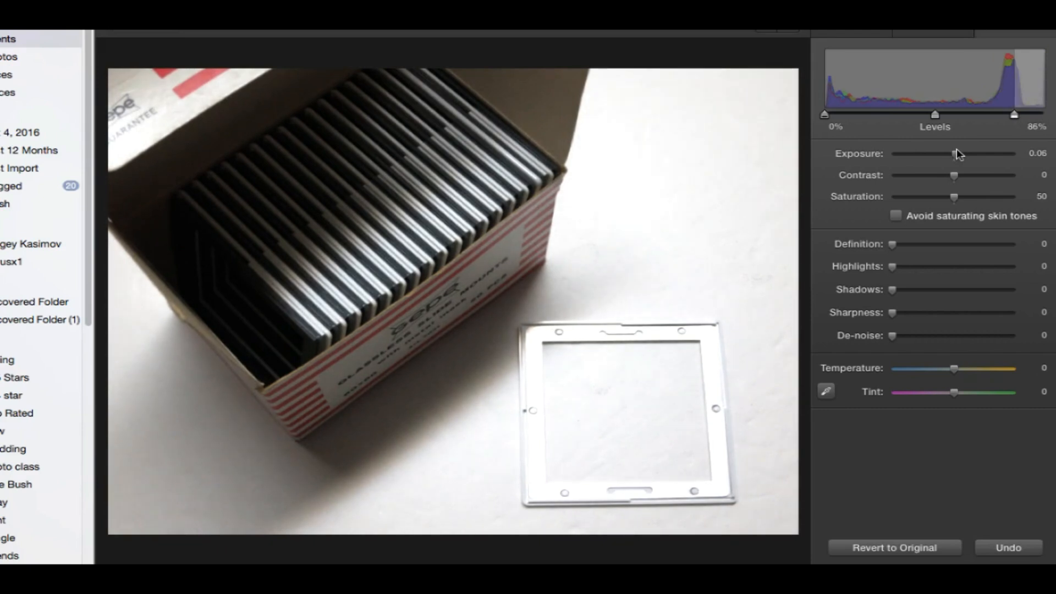
# - Go to the photo of the two overlapping slide mounts and raise its exposure to 1.23, leaving the white point at 100%
pyautogui.press('Right')
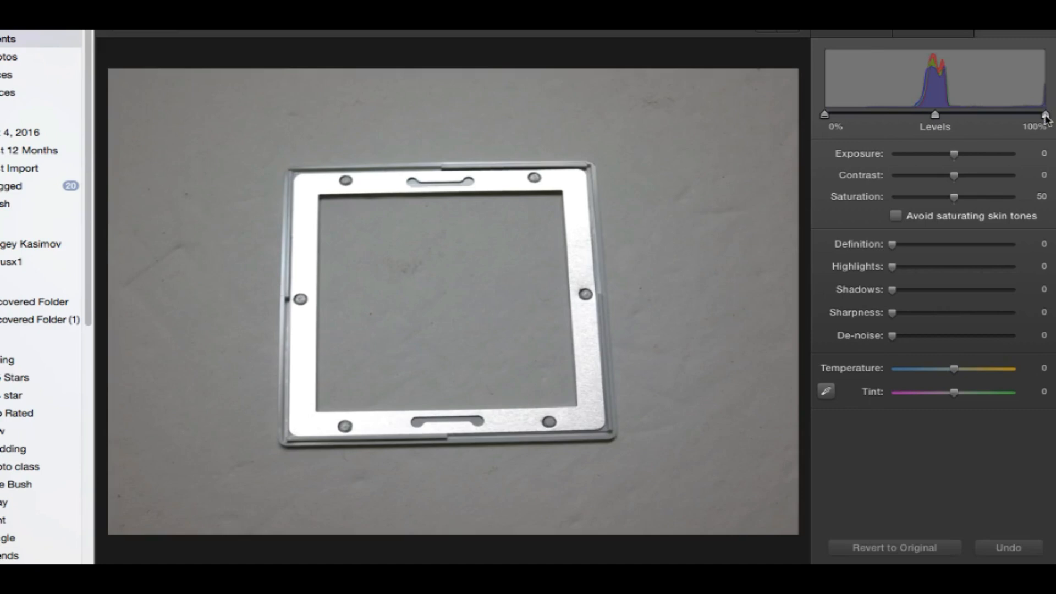
pyautogui.press('Right')
pyautogui.press('Right')
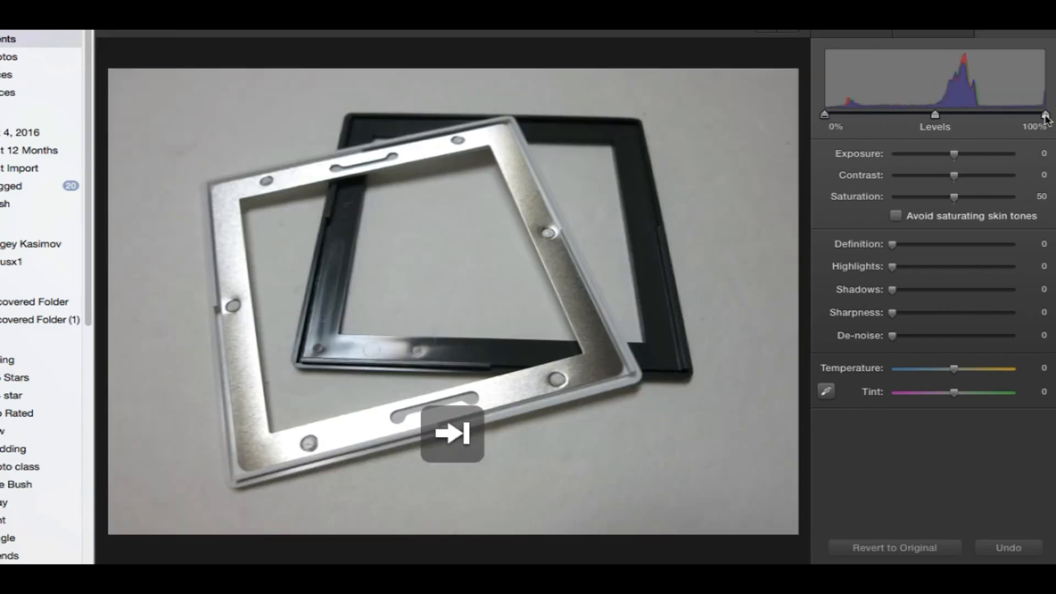
pyautogui.moveTo(1045, 114)
pyautogui.mouseDown()
pyautogui.moveTo(975, 114)
pyautogui.moveTo(1050, 121)
pyautogui.mouseUp()
pyautogui.moveTo(955, 154); pyautogui.dragTo(978, 158)
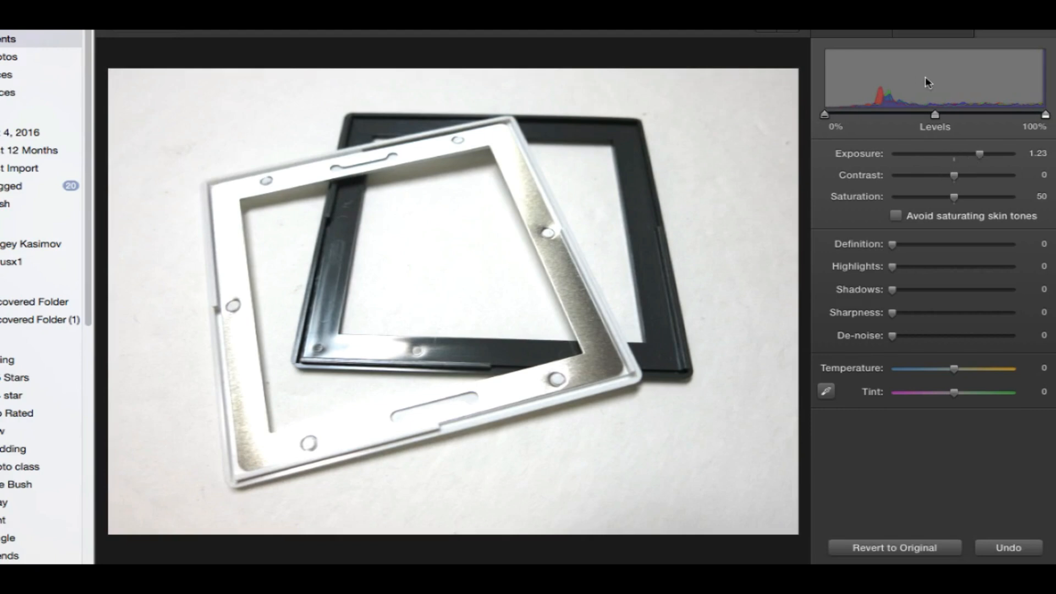
# - Retouch the background blemishes on both sides of the two overlapping slide mounts
pyautogui.click(908, 34)
pyautogui.click(862, 31)
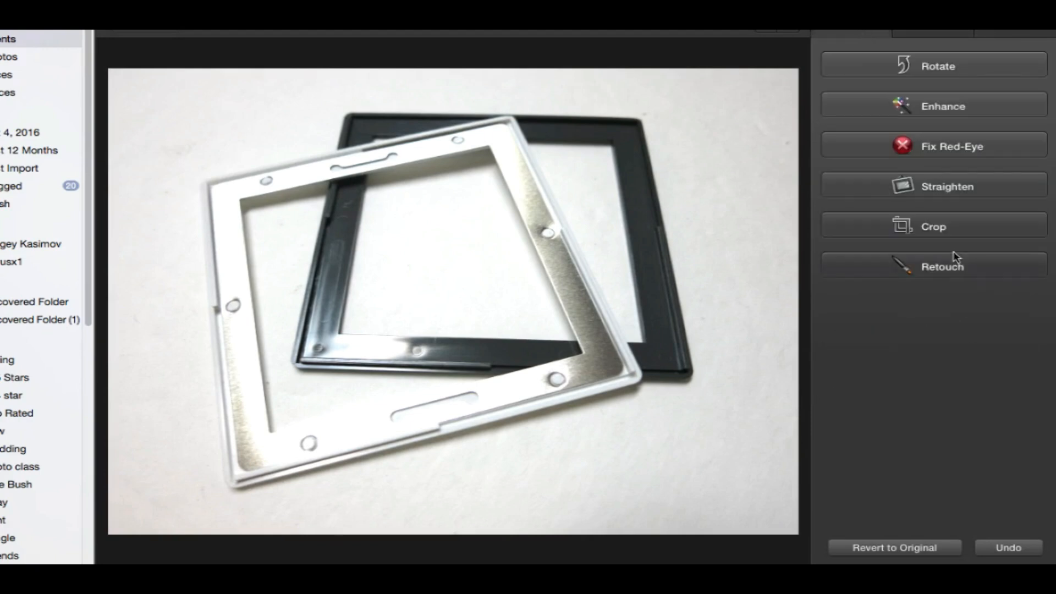
pyautogui.click(902, 259)
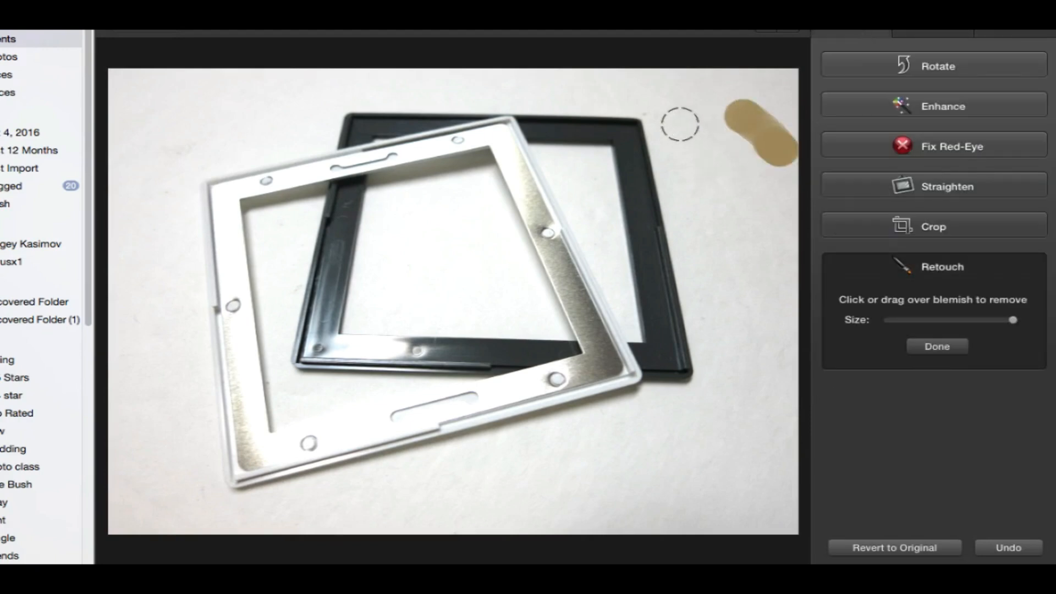
pyautogui.click(659, 108)
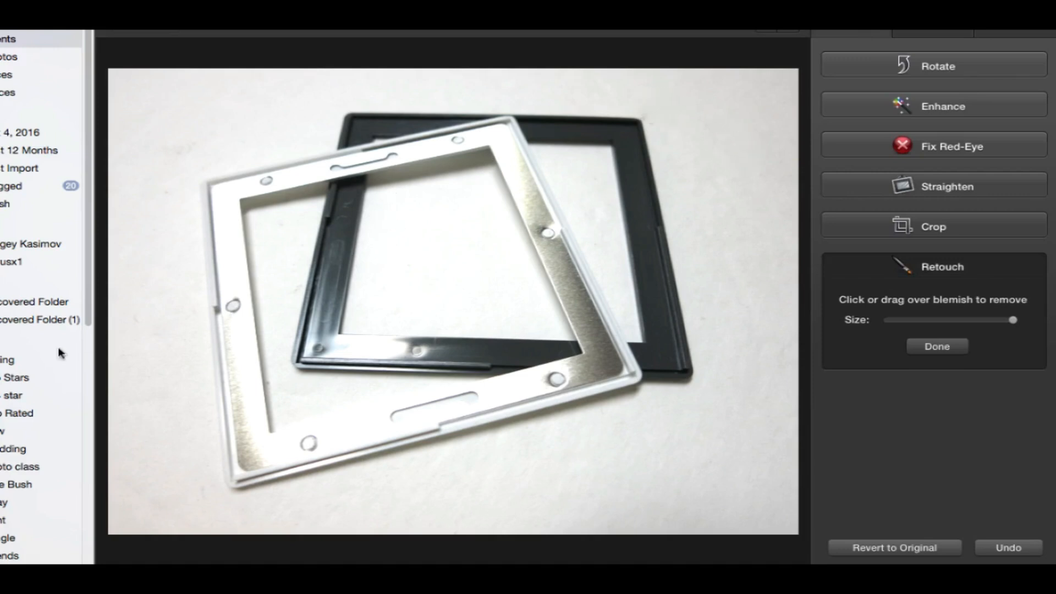
pyautogui.moveTo(193, 148); pyautogui.dragTo(141, 150)
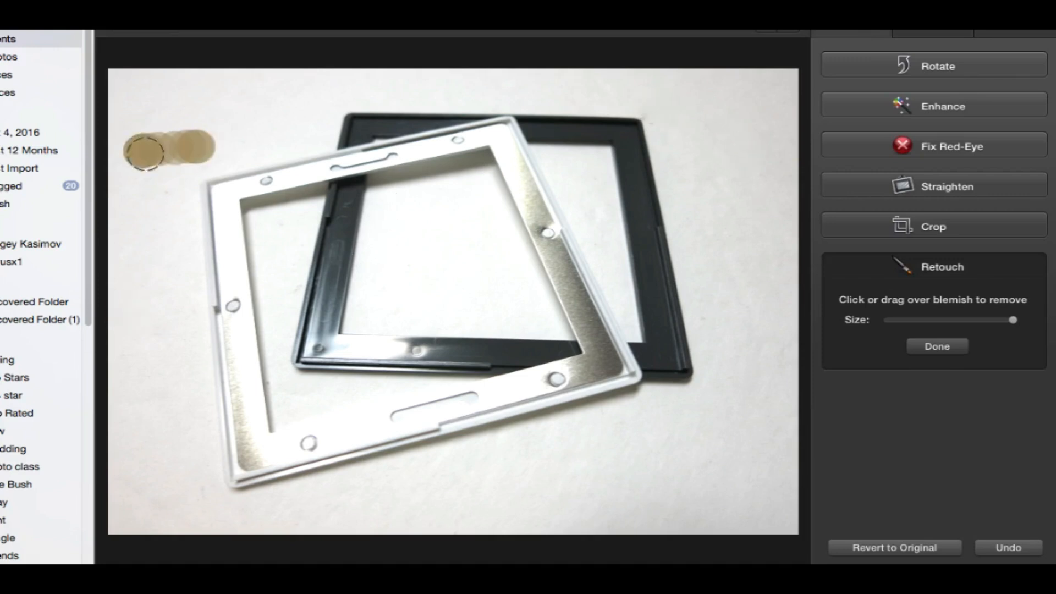
# - Go to the photo of the single slide mount and straighten it by 0.8°
pyautogui.press('Right')
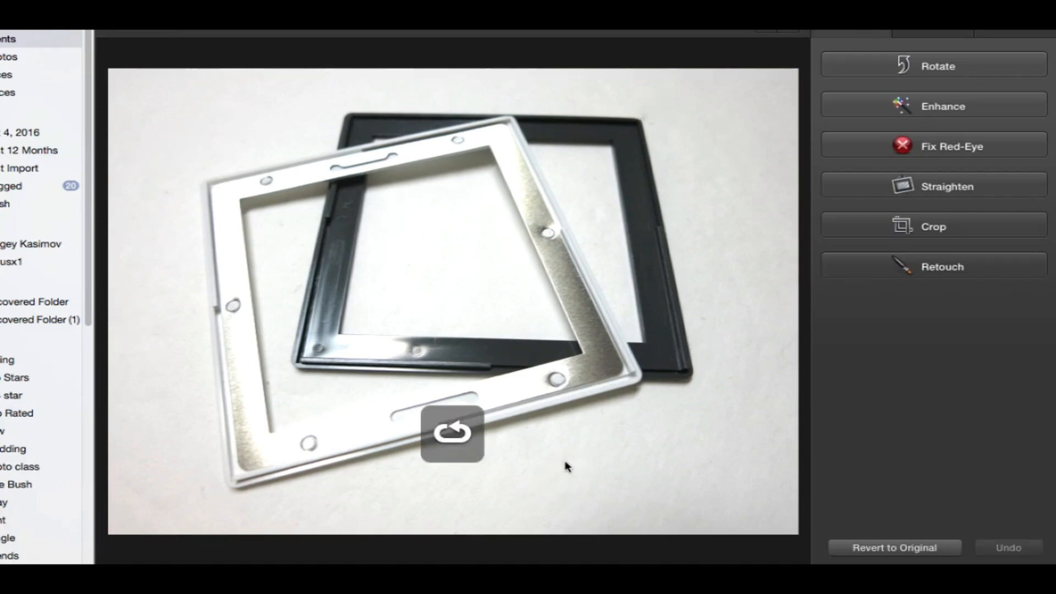
pyautogui.click(947, 186)
pyautogui.moveTo(943, 219); pyautogui.dragTo(944, 222)
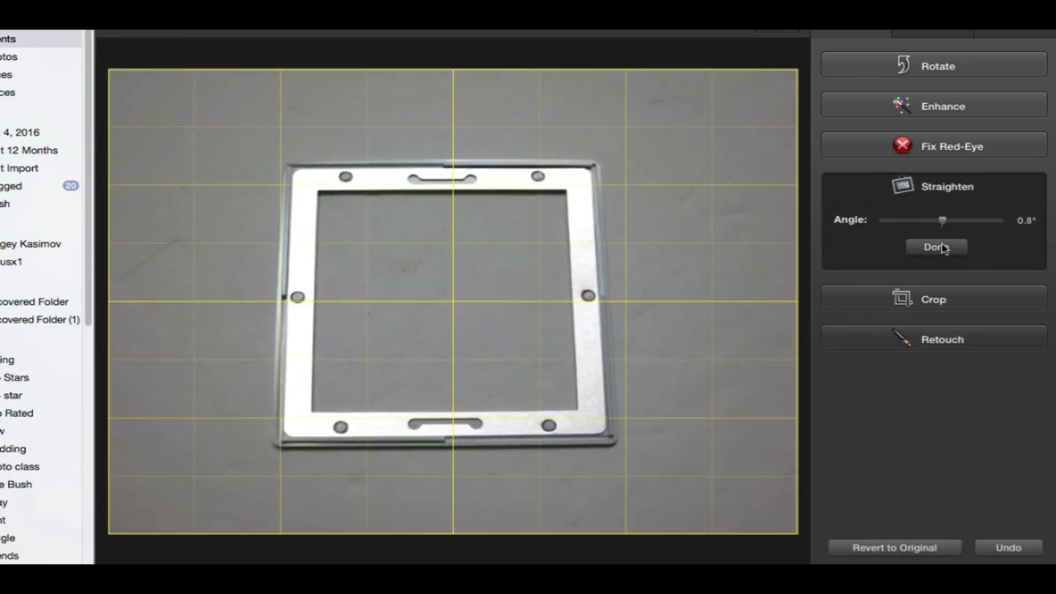
pyautogui.click(938, 247)
# - Crop the single-mount photo closely around the slide mount, leaving a narrow margin of background
pyautogui.click(936, 228)
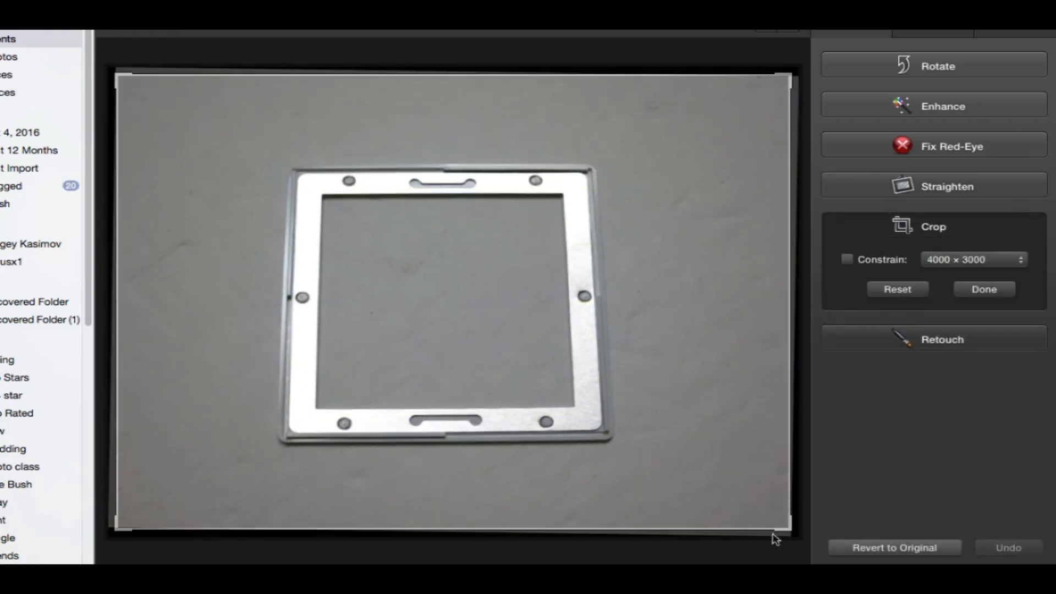
pyautogui.moveTo(785, 527); pyautogui.dragTo(538, 389)
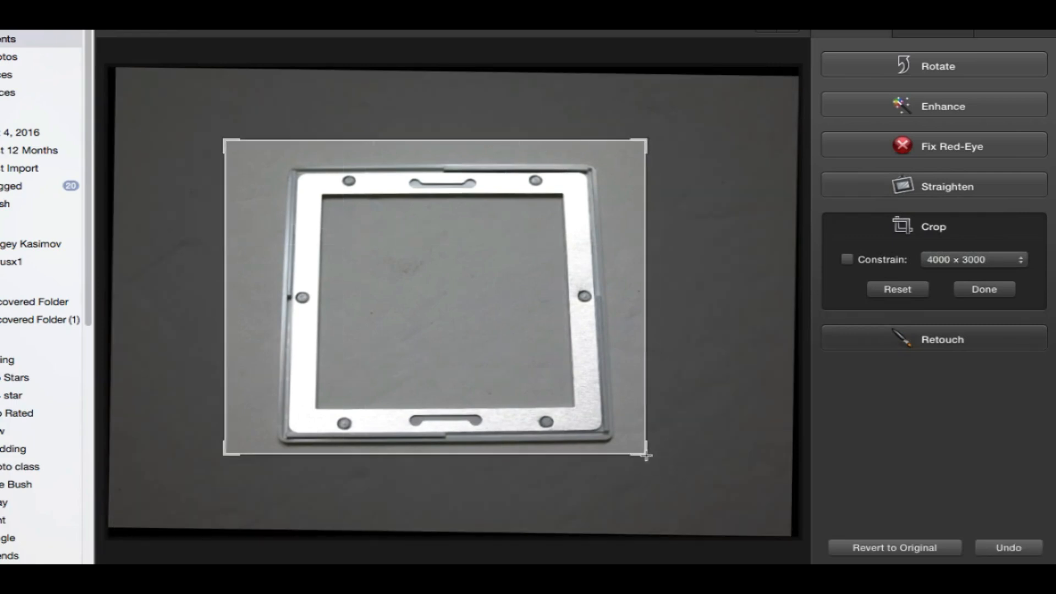
pyautogui.moveTo(646, 455)
pyautogui.mouseDown()
pyautogui.moveTo(674, 472)
pyautogui.moveTo(634, 460)
pyautogui.mouseUp()
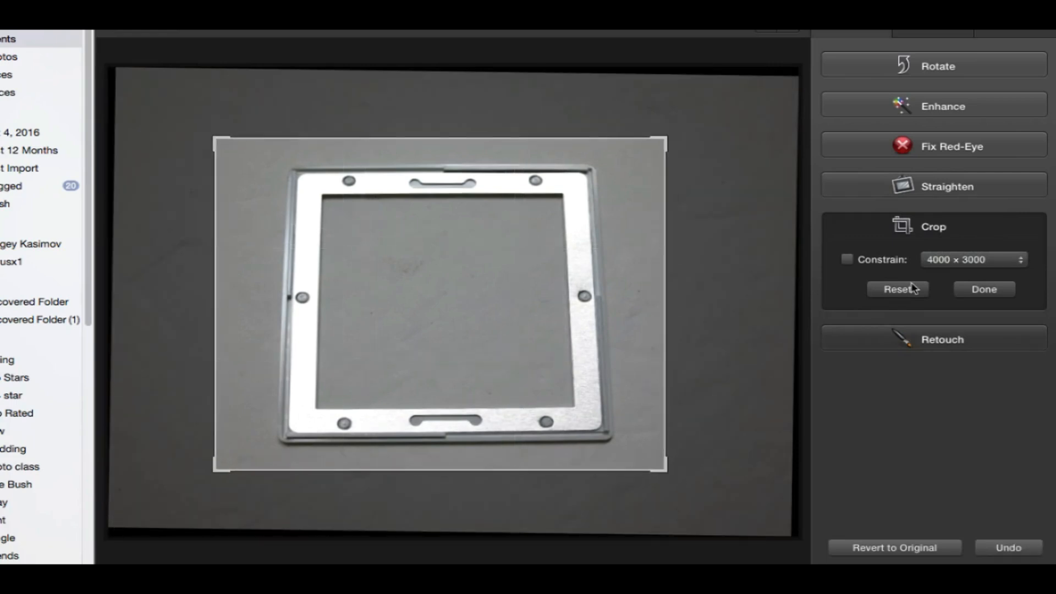
pyautogui.click(978, 291)
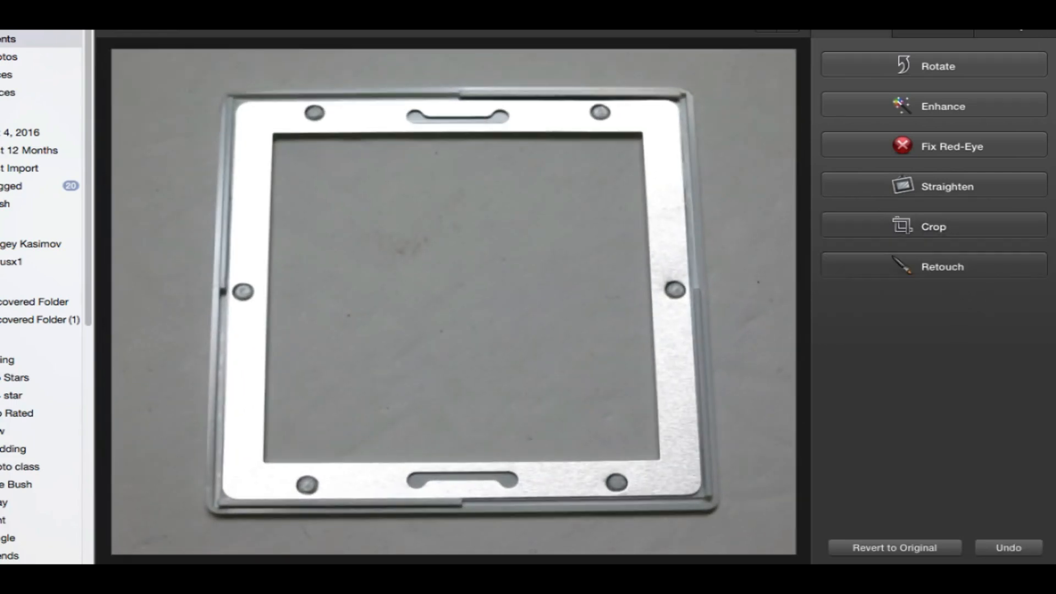
# - Brighten the cropped mount photo by shifting the midtone level toward the shadows, with the white point at 100%
pyautogui.click(1015, 33)
pyautogui.moveTo(1046, 115); pyautogui.dragTo(936, 112)
pyautogui.moveTo(935, 114); pyautogui.dragTo(879, 121)
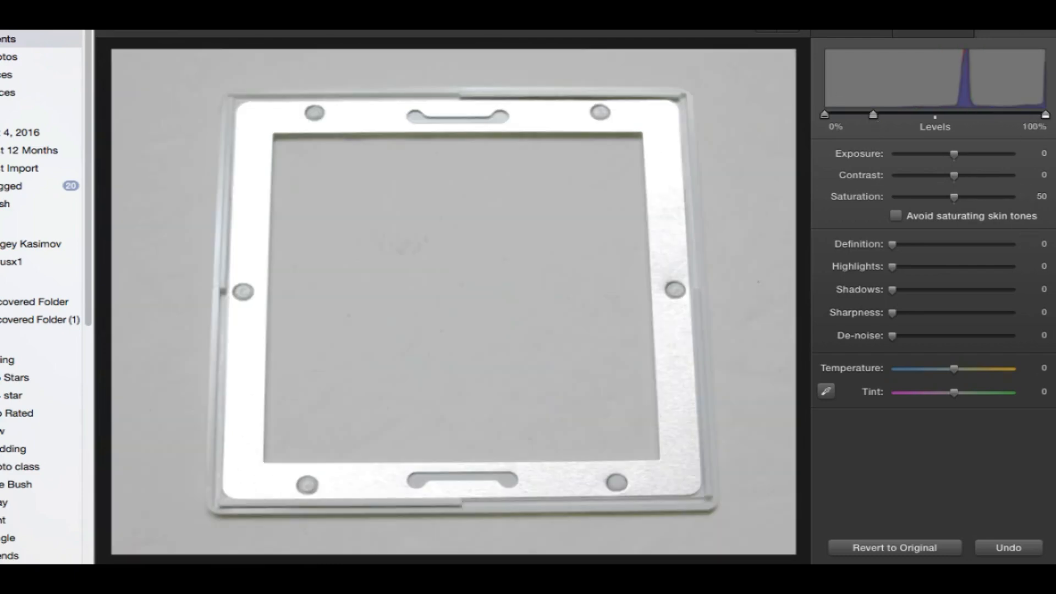
# - Return to the photo thumbnails and delete the darker, uncropped photo of the single slide mount
pyautogui.click(139, 30)
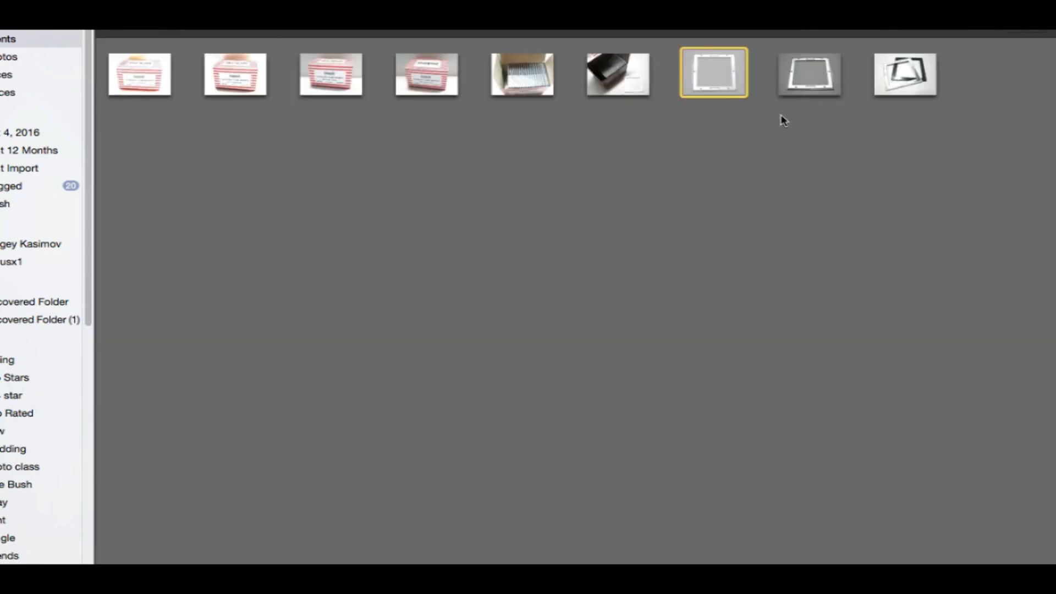
pyautogui.click(814, 69)
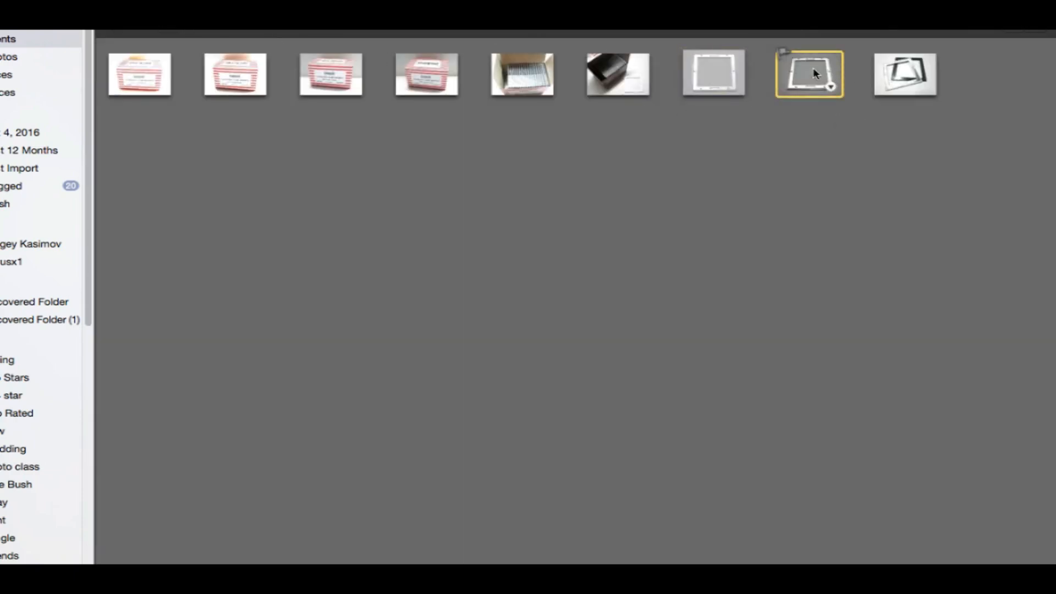
pyautogui.press('Delete')
pyautogui.click(649, 89)
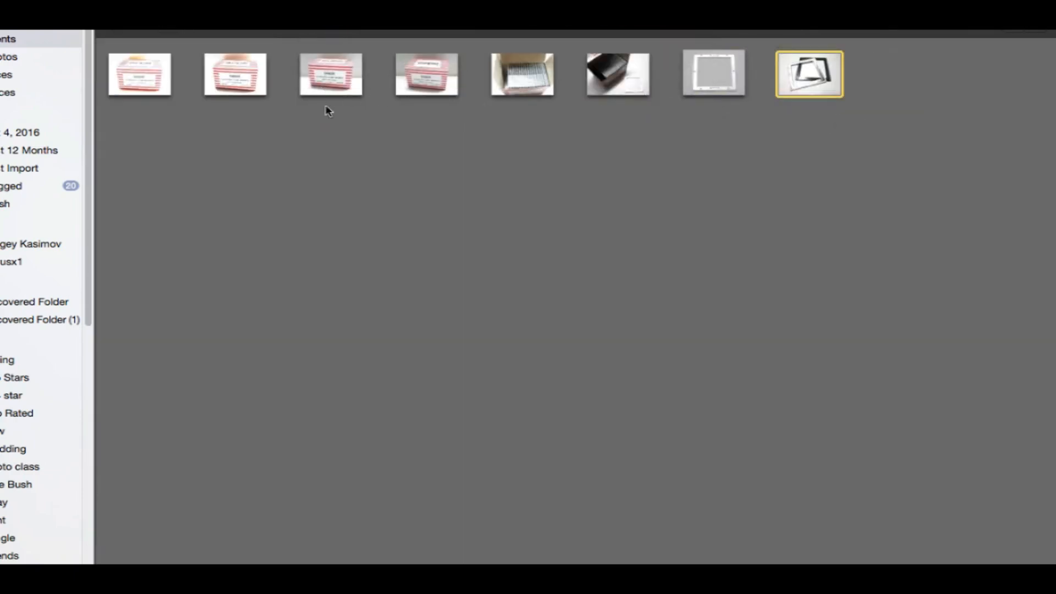
# - Delete the third and first closed-box photos and the remaining gray-background one, keeping a single closed-box photo
pyautogui.moveTo(454, 105); pyautogui.dragTo(351, 88)
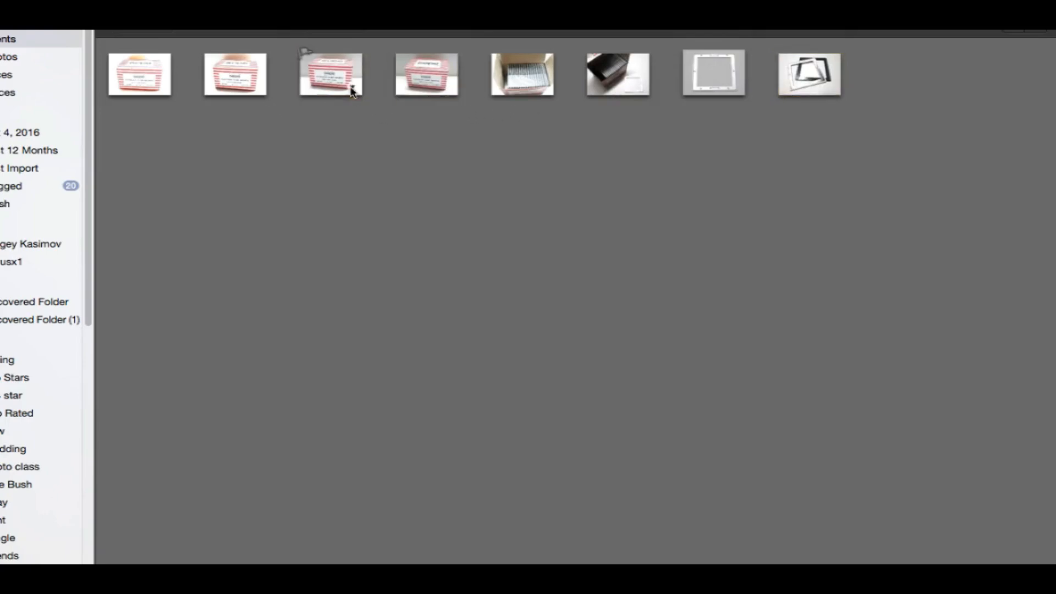
pyautogui.click(350, 88)
pyautogui.press('Delete')
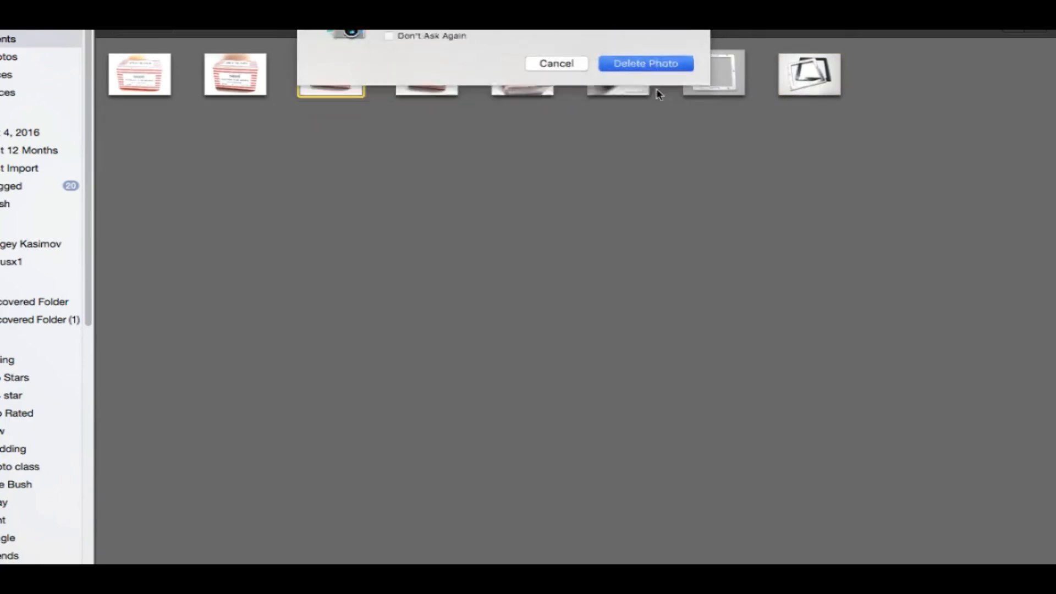
pyautogui.click(655, 88)
pyautogui.click(146, 70)
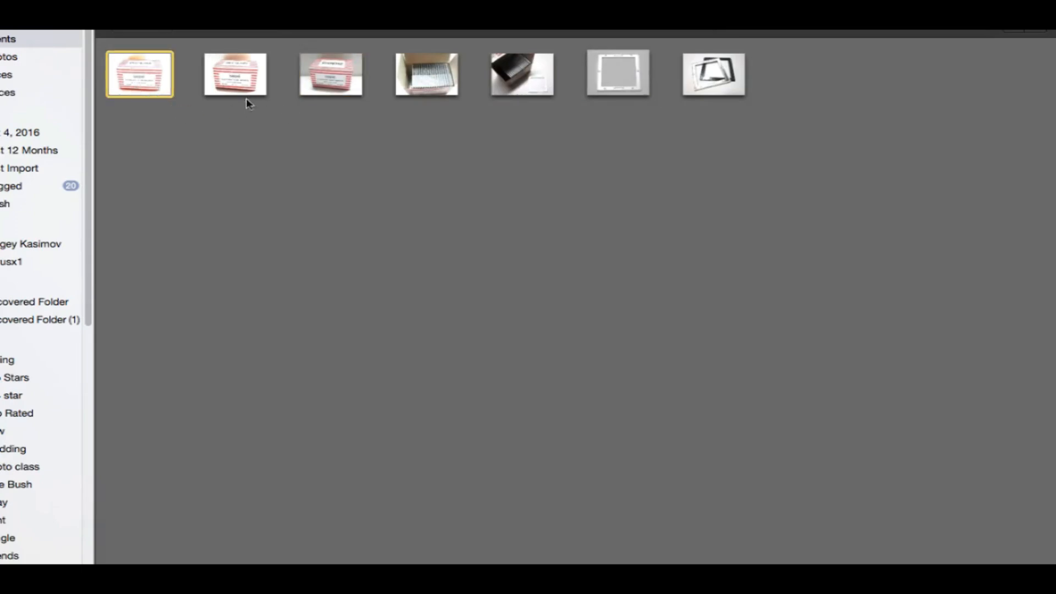
pyautogui.press('Delete')
pyautogui.click(638, 94)
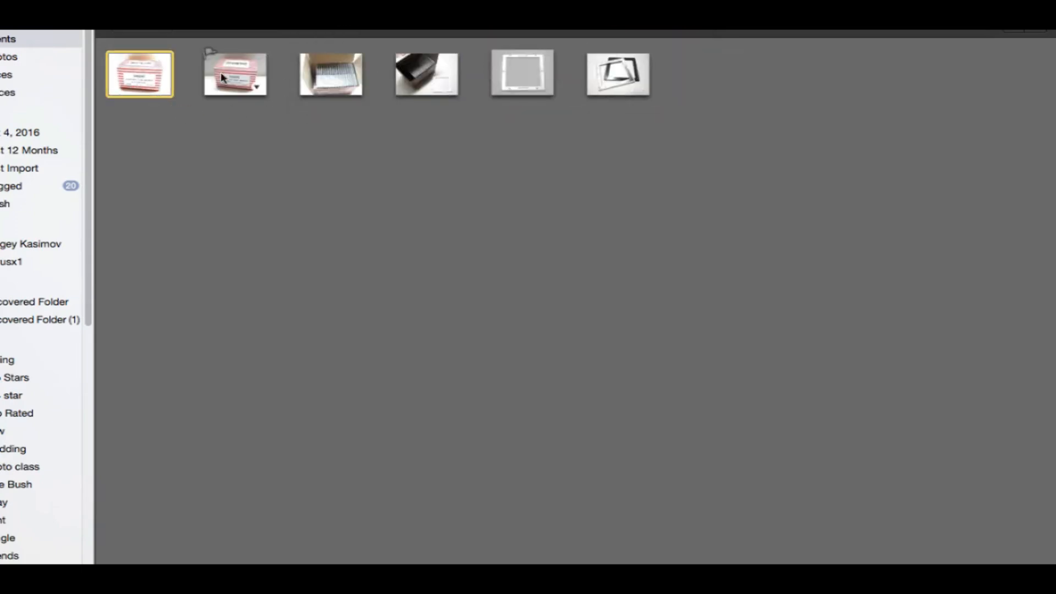
pyautogui.click(252, 92)
pyautogui.press('Delete')
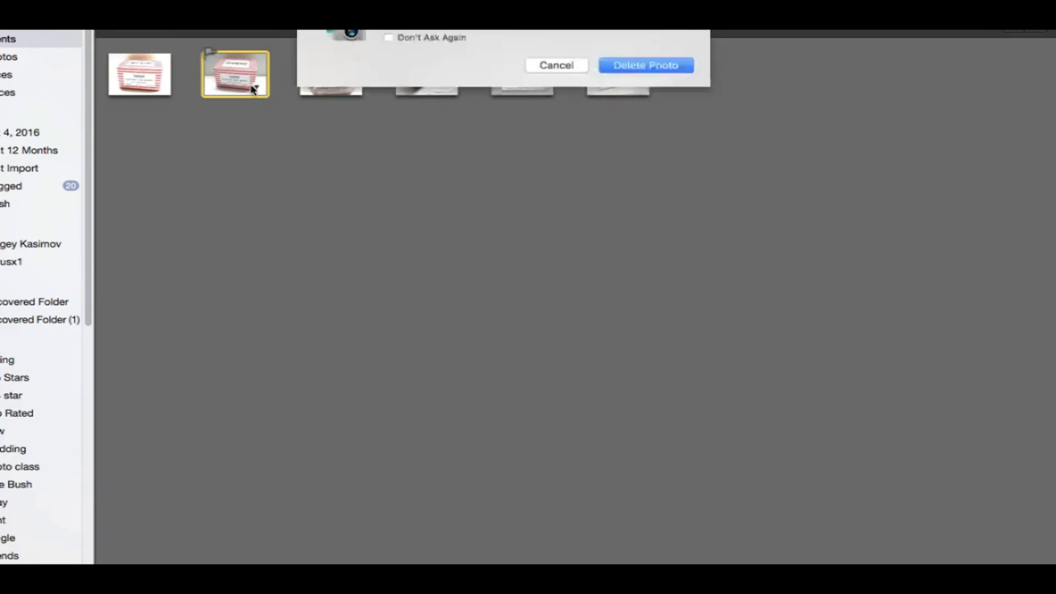
pyautogui.click(613, 90)
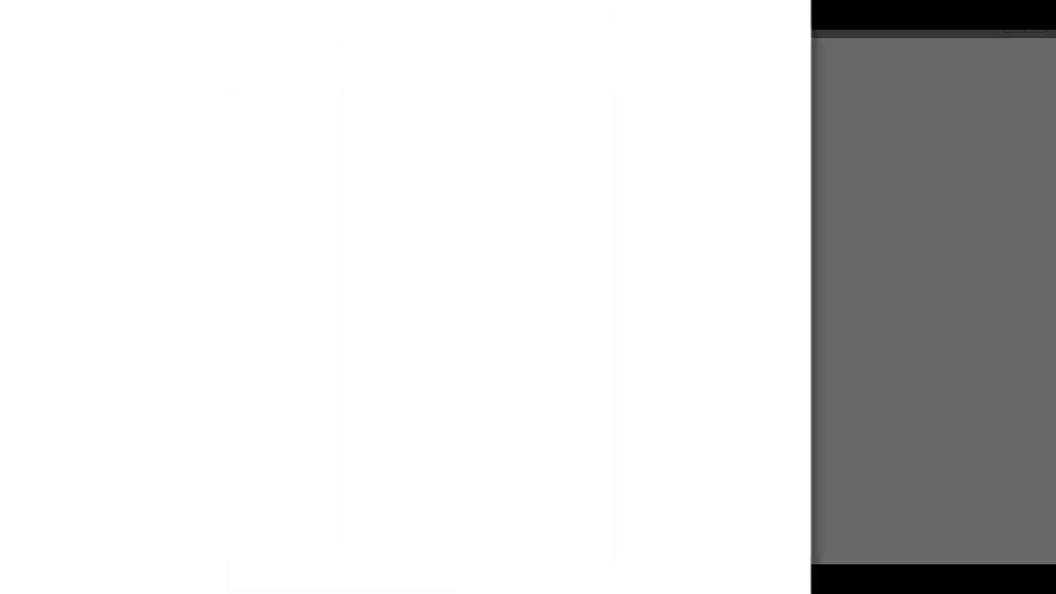